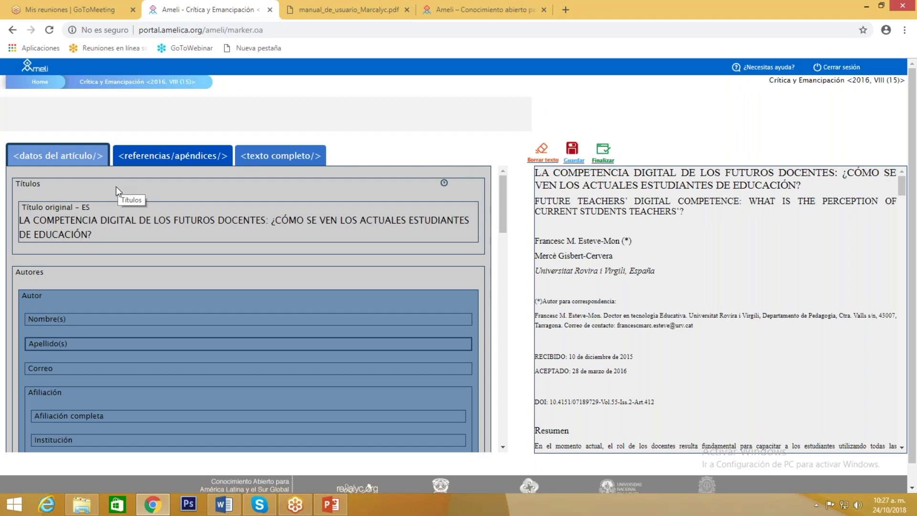
- Examine the Títulos and Autores sections of the article data, including the author's name, email and affiliation elements
{"action": "left_click", "coordinate": [35, 185]}
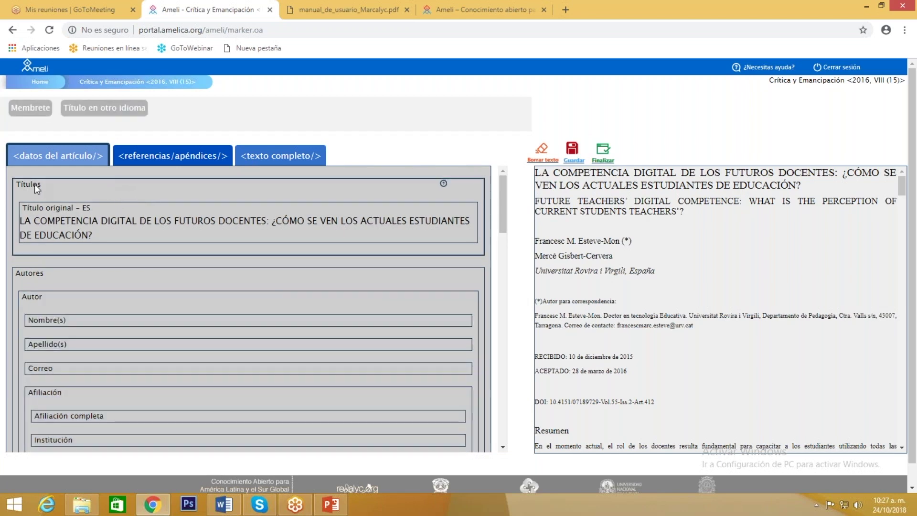
{"action": "left_click", "coordinate": [74, 276]}
{"action": "left_click", "coordinate": [114, 310]}
{"action": "scroll", "coordinate": [145, 327], "scroll_direction": "down", "scroll_amount": 3}
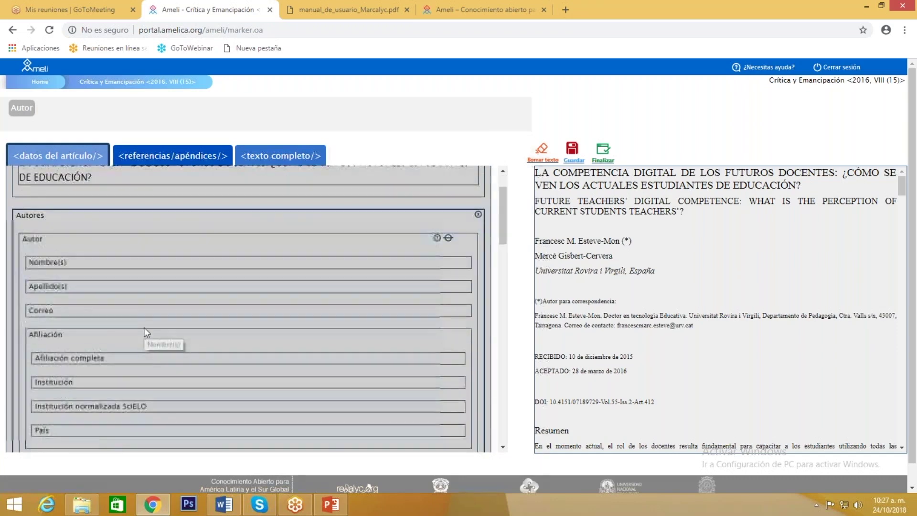
{"action": "scroll", "coordinate": [114, 199], "scroll_direction": "up", "scroll_amount": 1}
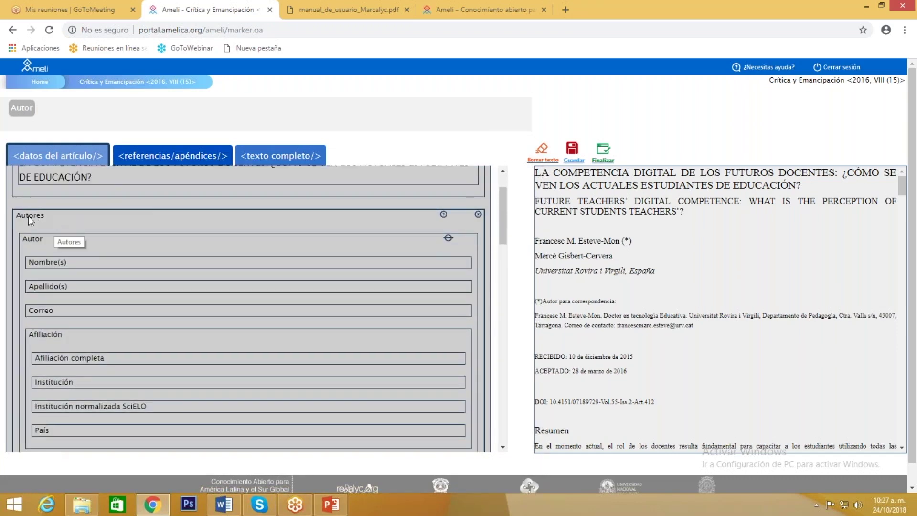
{"action": "left_click", "coordinate": [53, 239]}
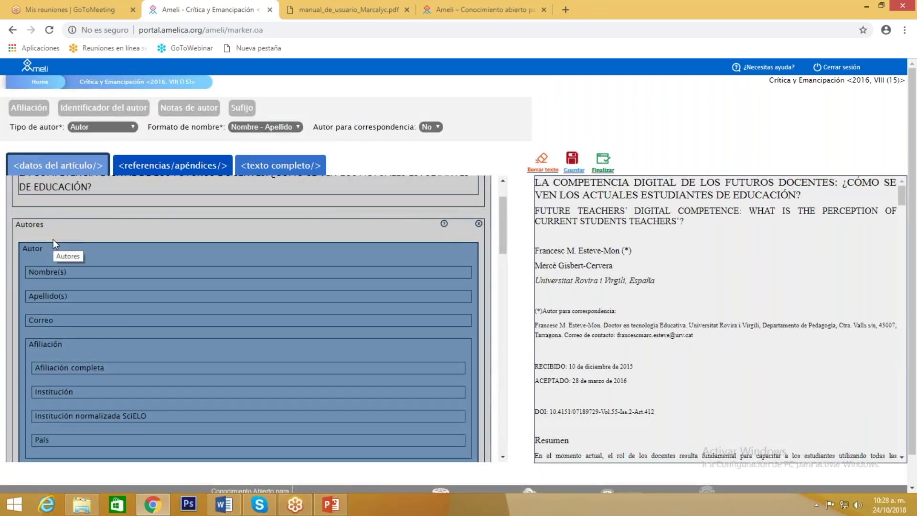
{"action": "left_click", "coordinate": [55, 269]}
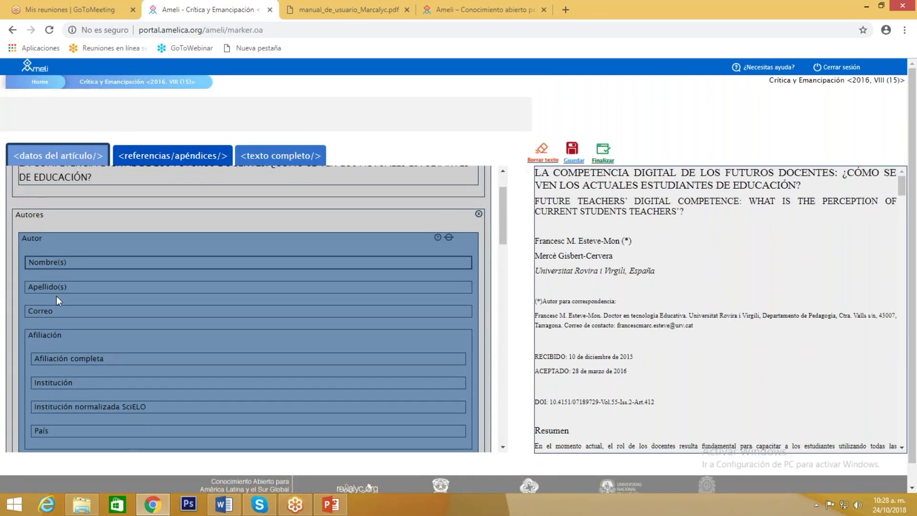
{"action": "left_click", "coordinate": [56, 290]}
{"action": "left_click", "coordinate": [46, 309]}
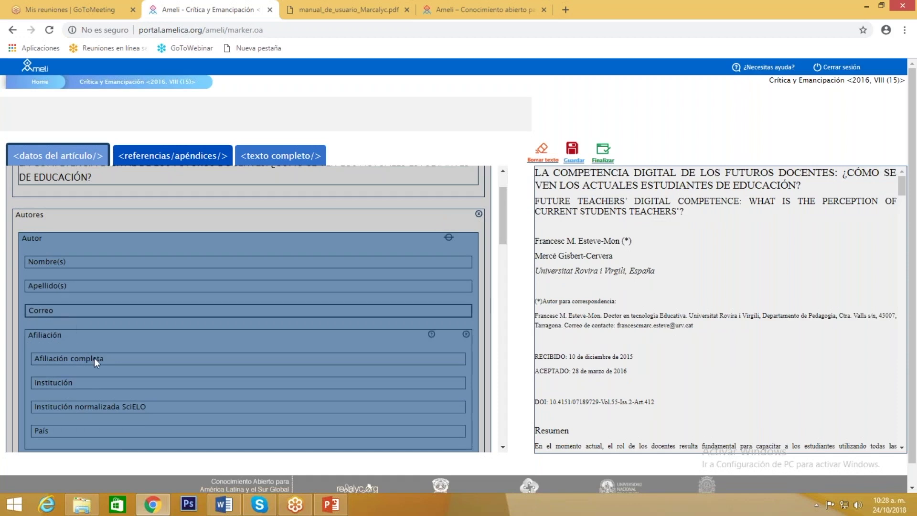
{"action": "left_click", "coordinate": [94, 357]}
{"action": "left_click", "coordinate": [75, 379]}
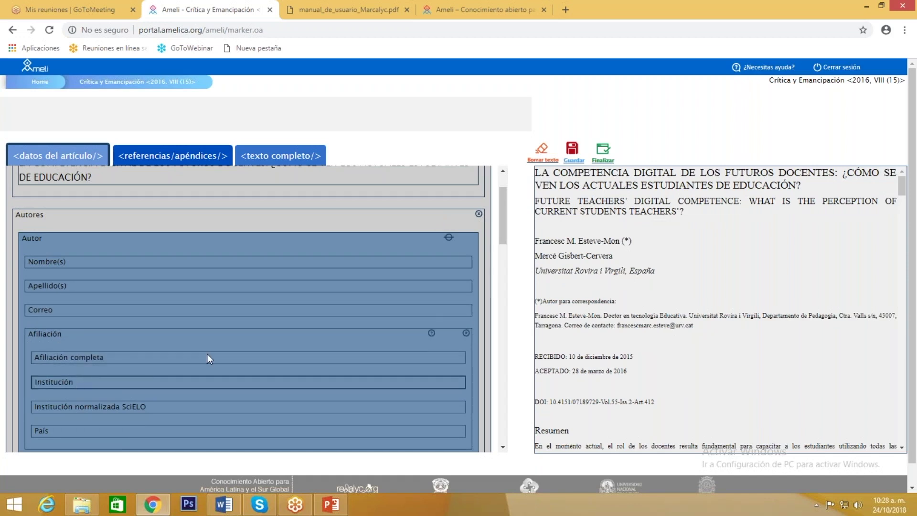
- Examine the País element of the author's affiliation and browse its country codes without choosing one
{"action": "scroll", "coordinate": [207, 353], "scroll_direction": "down", "scroll_amount": 2}
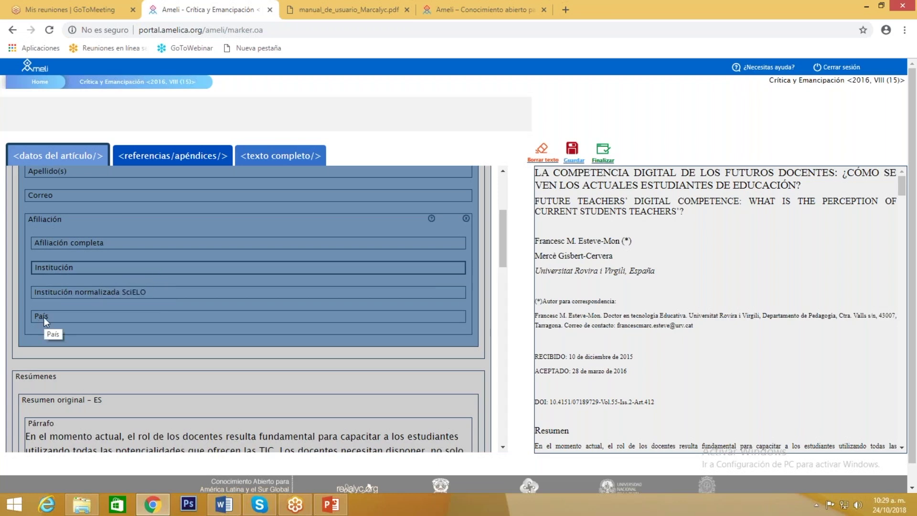
{"action": "left_click", "coordinate": [74, 316]}
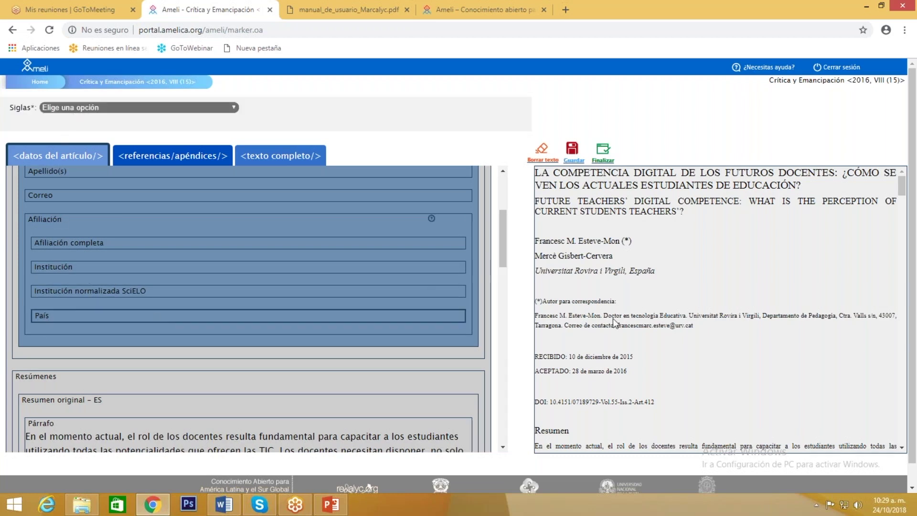
{"action": "left_click", "coordinate": [89, 109]}
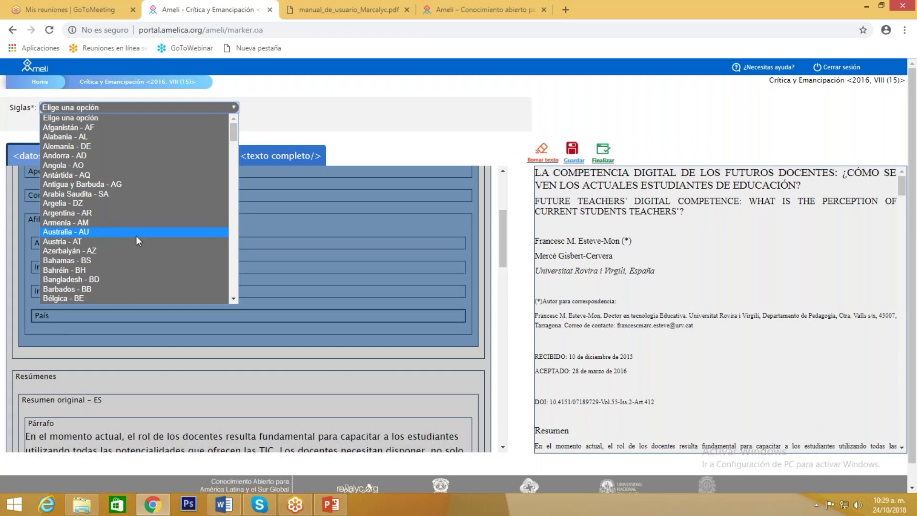
{"action": "scroll", "coordinate": [136, 236], "scroll_direction": "down", "scroll_amount": 20}
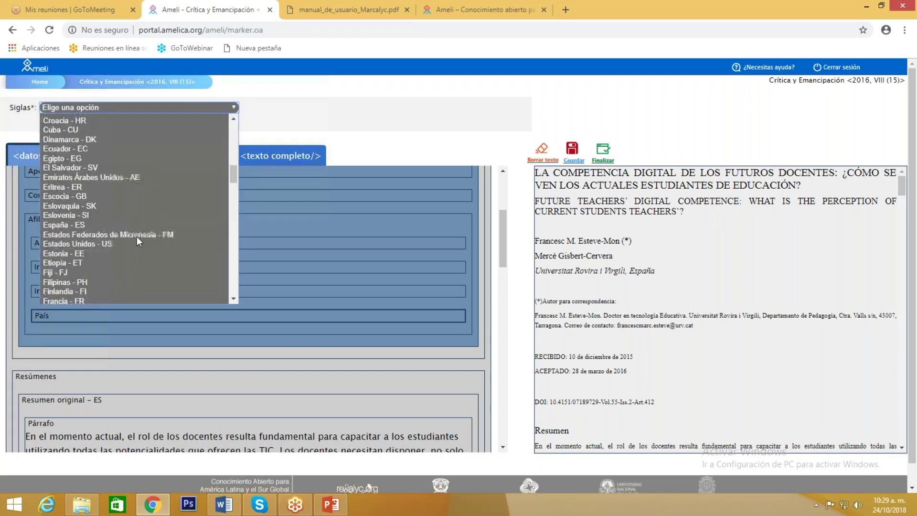
{"action": "scroll", "coordinate": [137, 238], "scroll_direction": "up", "scroll_amount": 20}
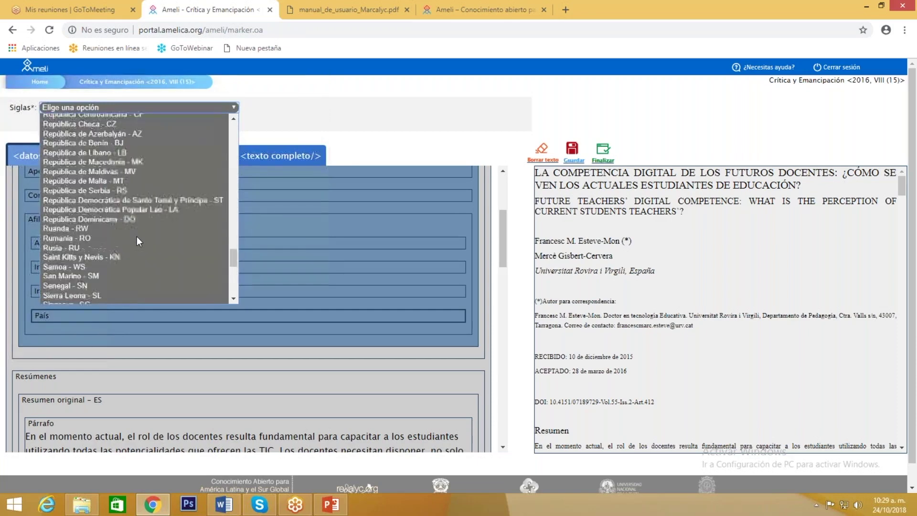
{"action": "left_click", "coordinate": [336, 172]}
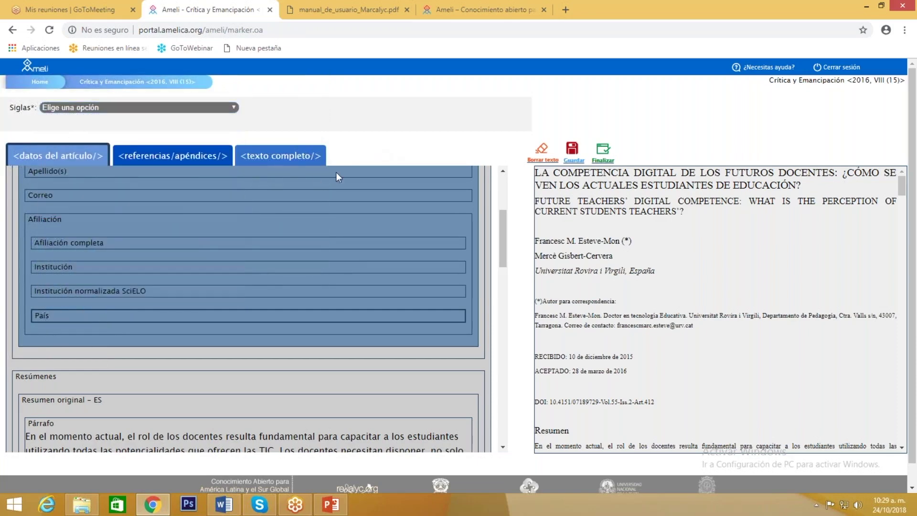
- Examine the Resúmenes section, comparing the original Spanish abstract with the English one
{"action": "scroll", "coordinate": [130, 351], "scroll_direction": "down", "scroll_amount": 1}
{"action": "scroll", "coordinate": [131, 351], "scroll_direction": "down", "scroll_amount": 2}
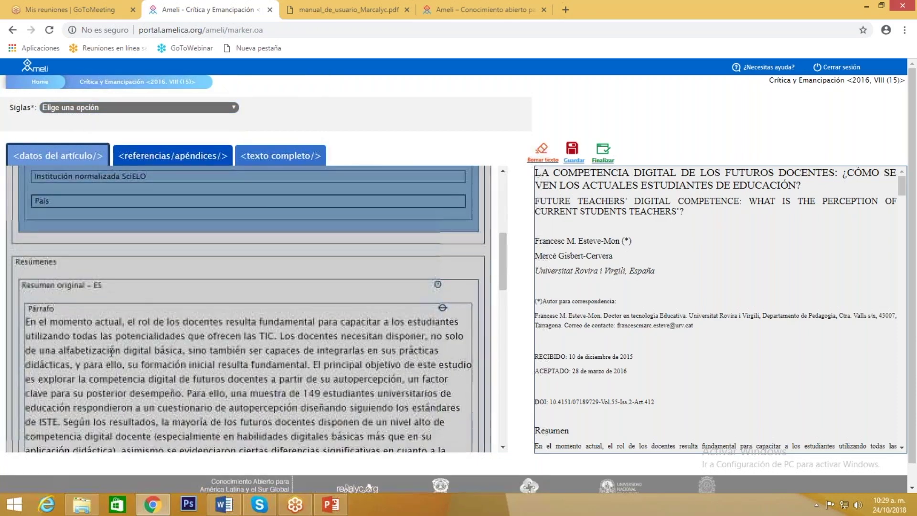
{"action": "left_click", "coordinate": [75, 265]}
{"action": "scroll", "coordinate": [673, 333], "scroll_direction": "down", "scroll_amount": 3}
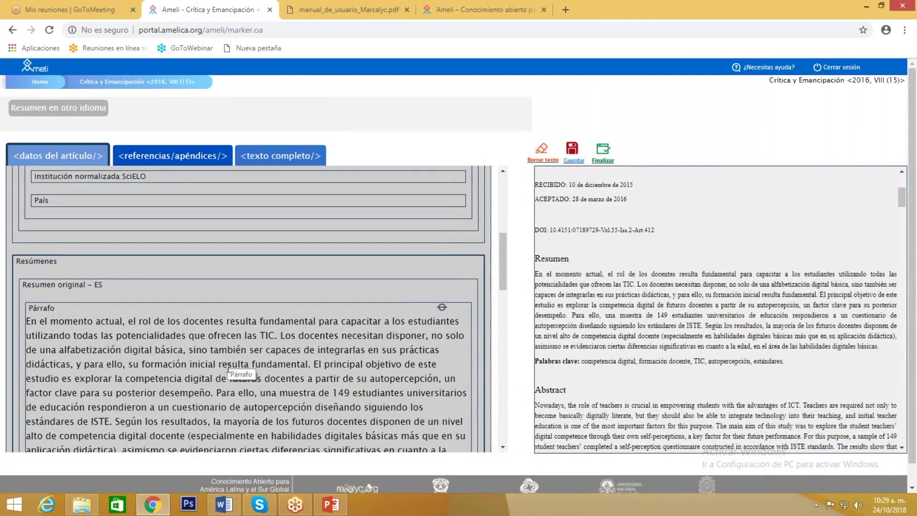
{"action": "scroll", "coordinate": [229, 368], "scroll_direction": "down", "scroll_amount": 3}
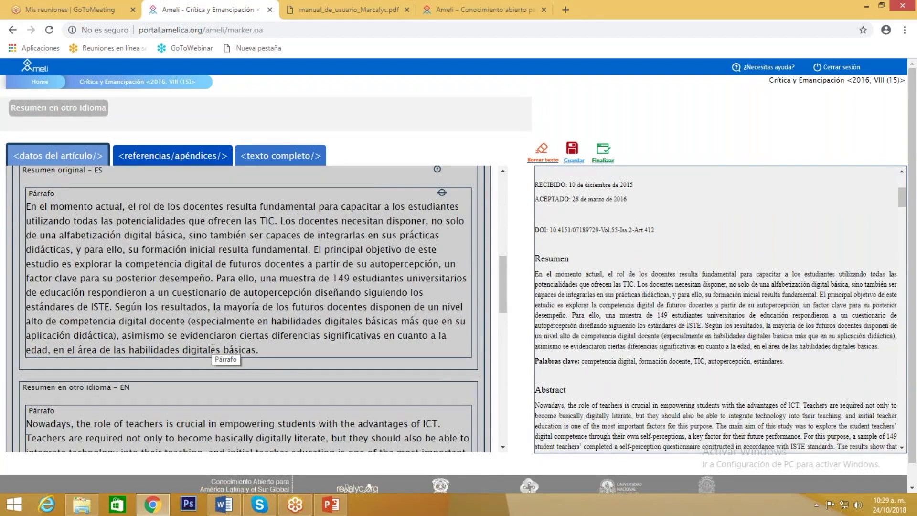
{"action": "scroll", "coordinate": [212, 349], "scroll_direction": "down", "scroll_amount": 3}
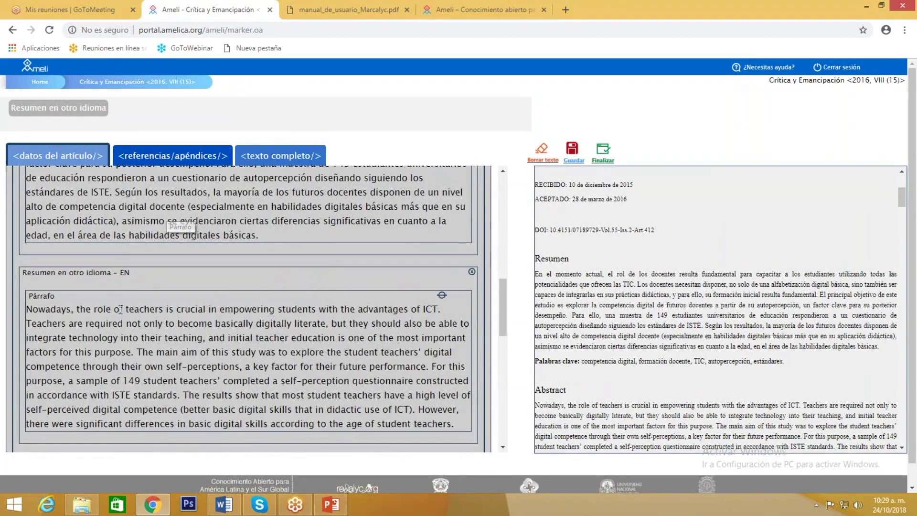
{"action": "scroll", "coordinate": [134, 232], "scroll_direction": "up", "scroll_amount": 5}
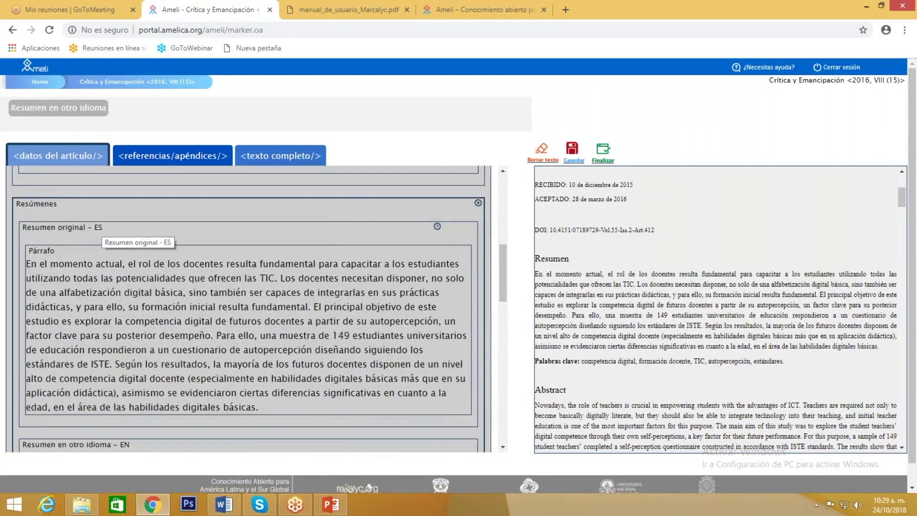
{"action": "scroll", "coordinate": [120, 241], "scroll_direction": "down", "scroll_amount": 5}
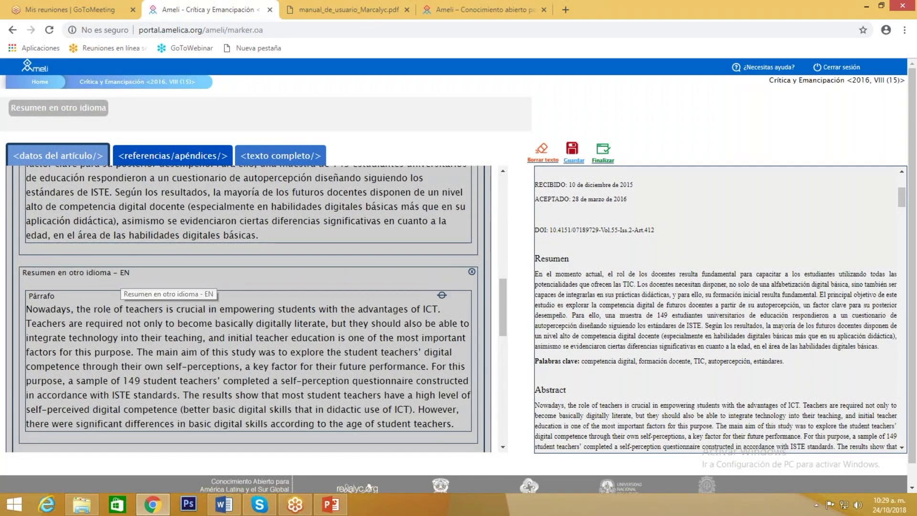
- Examine the Spanish and English keyword groups and the language assigned to each
{"action": "scroll", "coordinate": [124, 282], "scroll_direction": "down", "scroll_amount": 6}
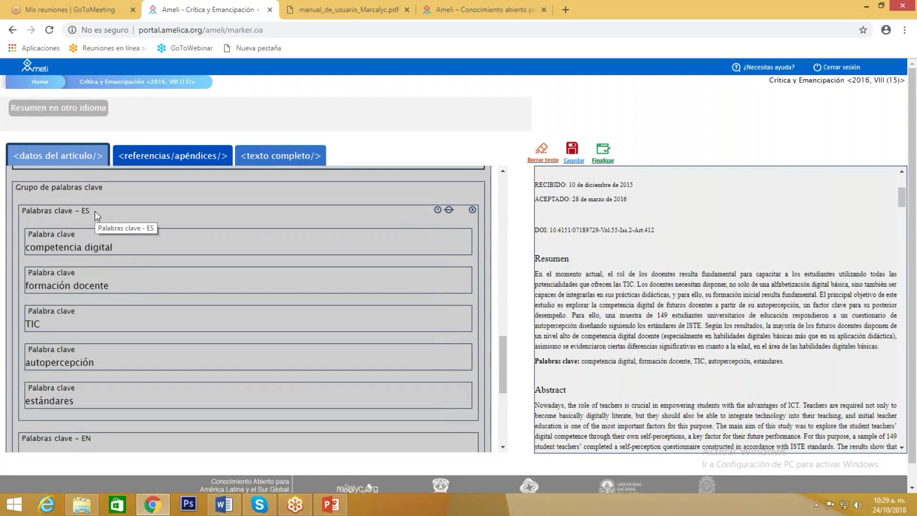
{"action": "left_click", "coordinate": [95, 211]}
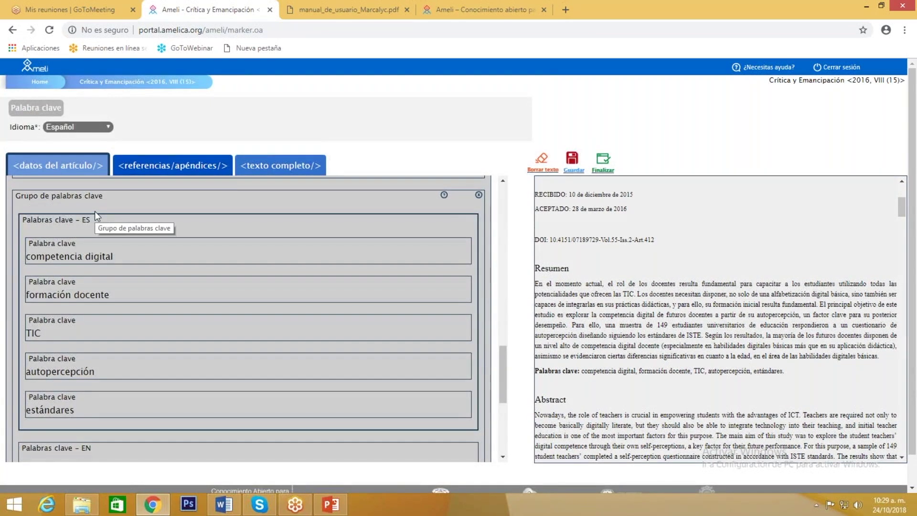
{"action": "scroll", "coordinate": [116, 402], "scroll_direction": "down", "scroll_amount": 4}
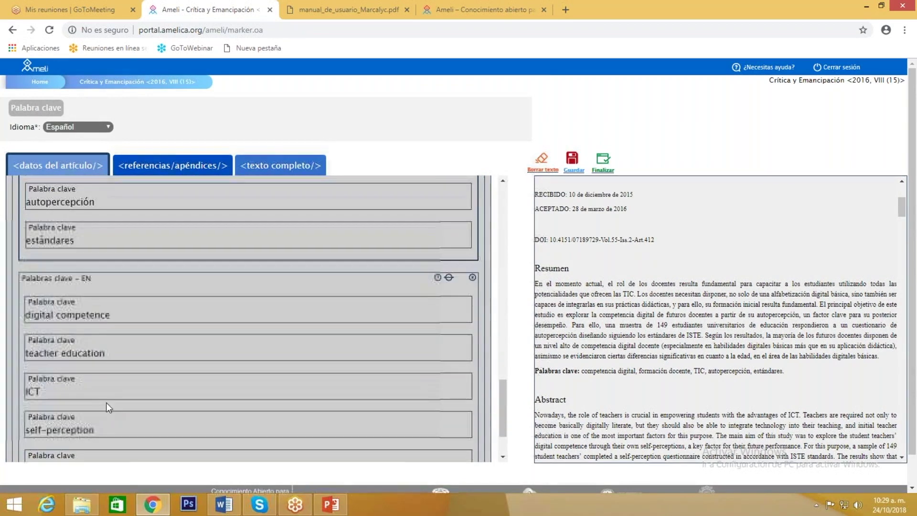
{"action": "left_click", "coordinate": [91, 280]}
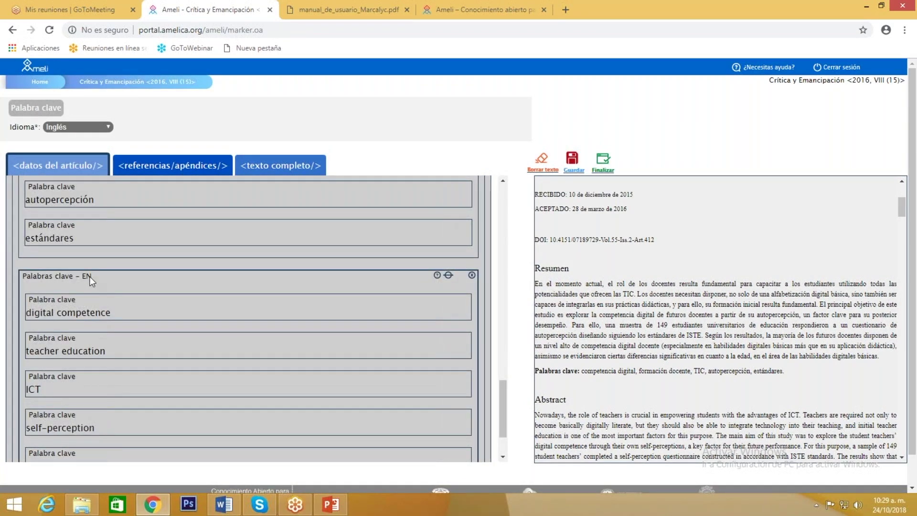
- Add a title in another language, set its language to Inglés, and fill it with the English title from the article text
{"action": "scroll", "coordinate": [89, 281], "scroll_direction": "up", "scroll_amount": 15}
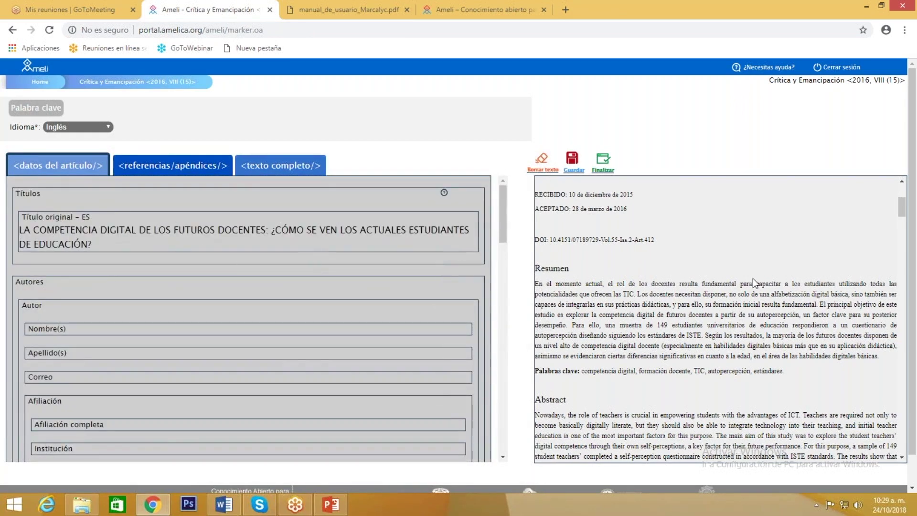
{"action": "scroll", "coordinate": [753, 278], "scroll_direction": "up", "scroll_amount": 3}
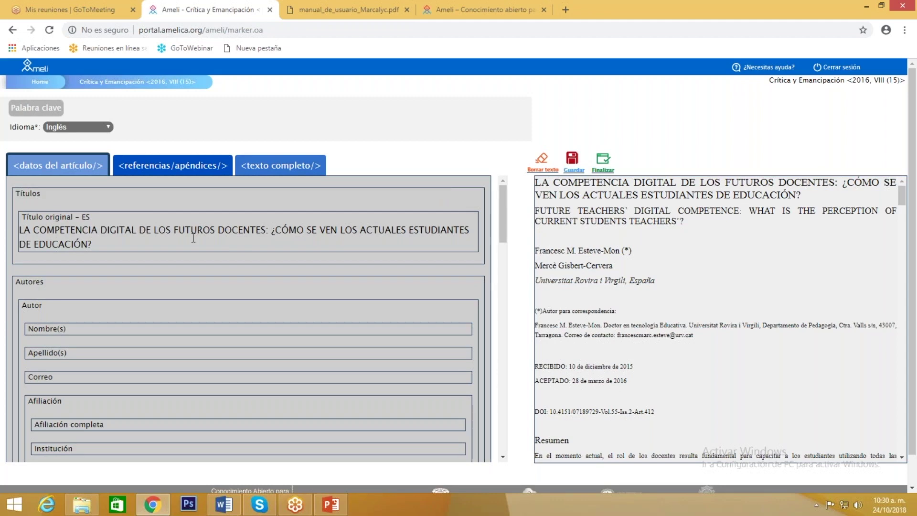
{"action": "left_click", "coordinate": [39, 195]}
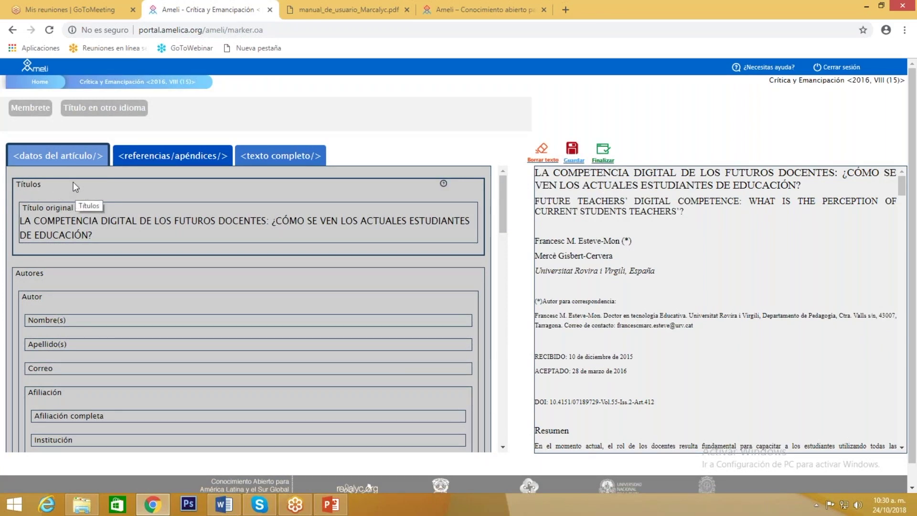
{"action": "left_click", "coordinate": [119, 115]}
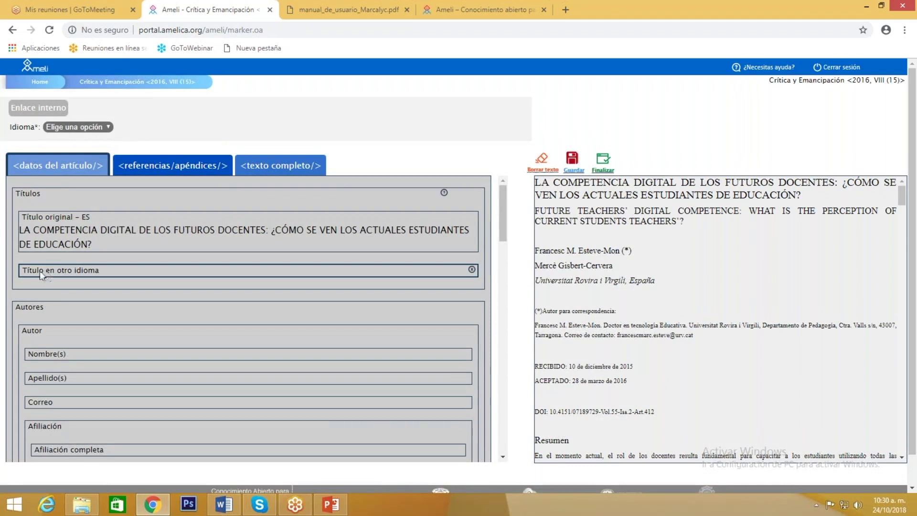
{"action": "left_click", "coordinate": [71, 127]}
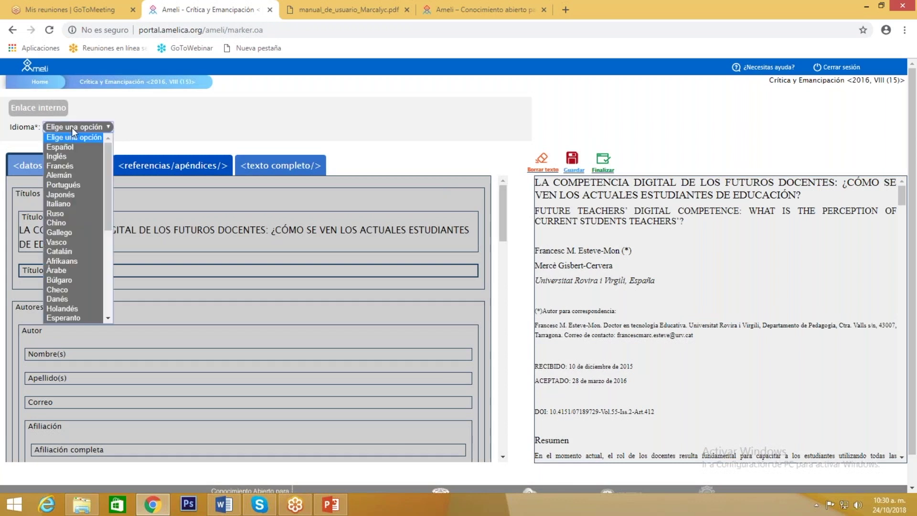
{"action": "left_click", "coordinate": [71, 158]}
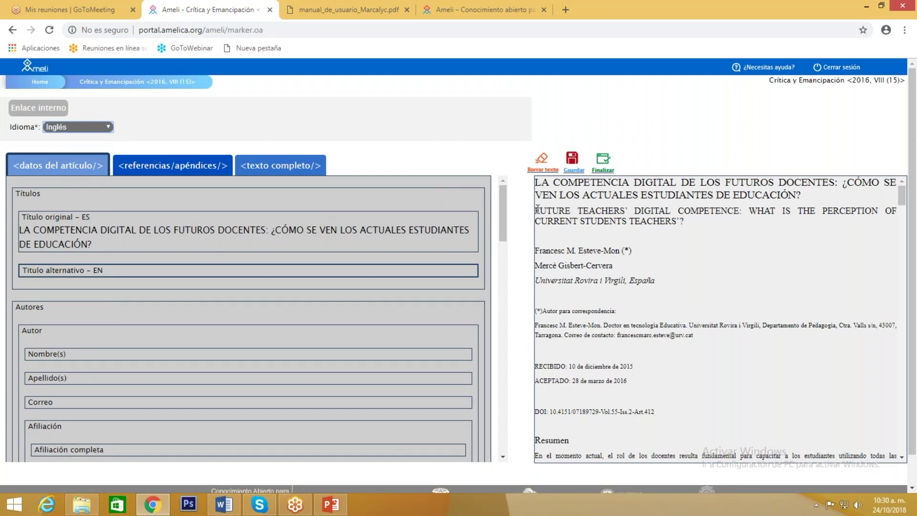
{"action": "left_click_drag", "start_coordinate": [537, 209], "coordinate": [684, 220]}
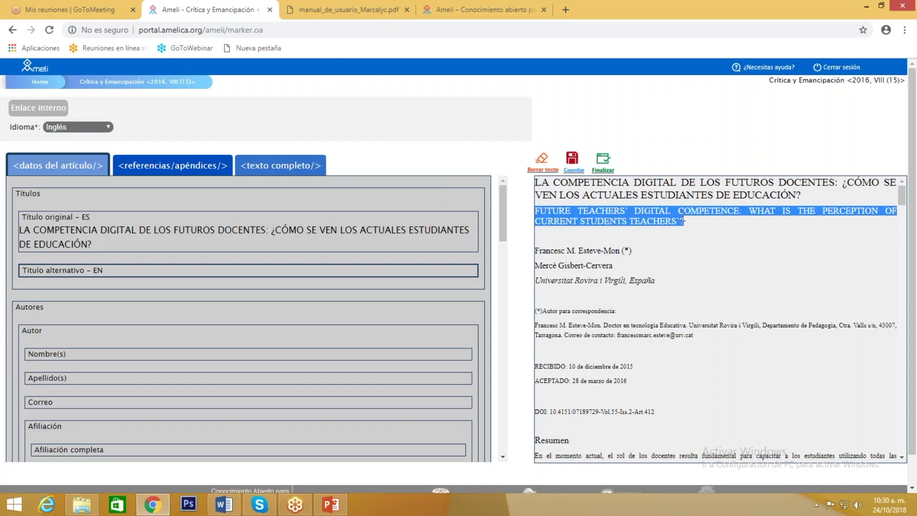
{"action": "left_click_drag", "start_coordinate": [684, 220], "coordinate": [684, 221]}
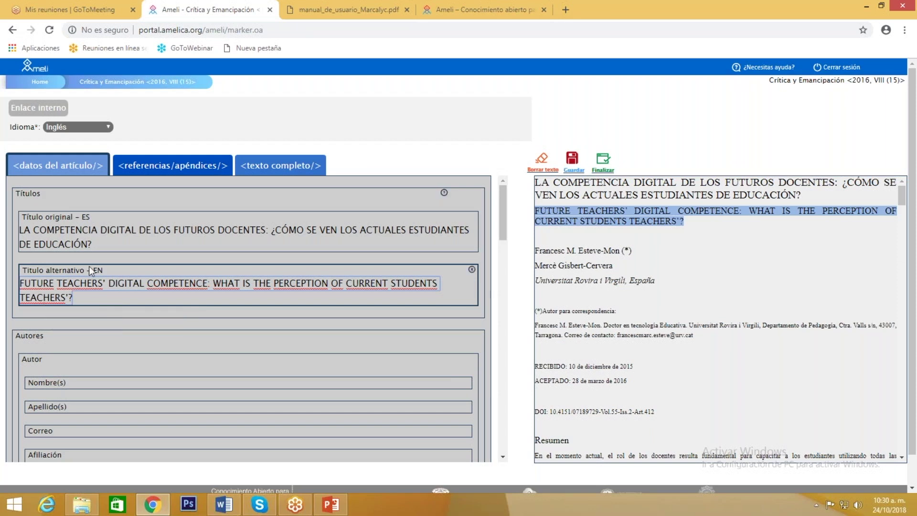
- Select the Autor element within the Autores section and review its attributes and subfields
{"action": "left_click", "coordinate": [88, 338]}
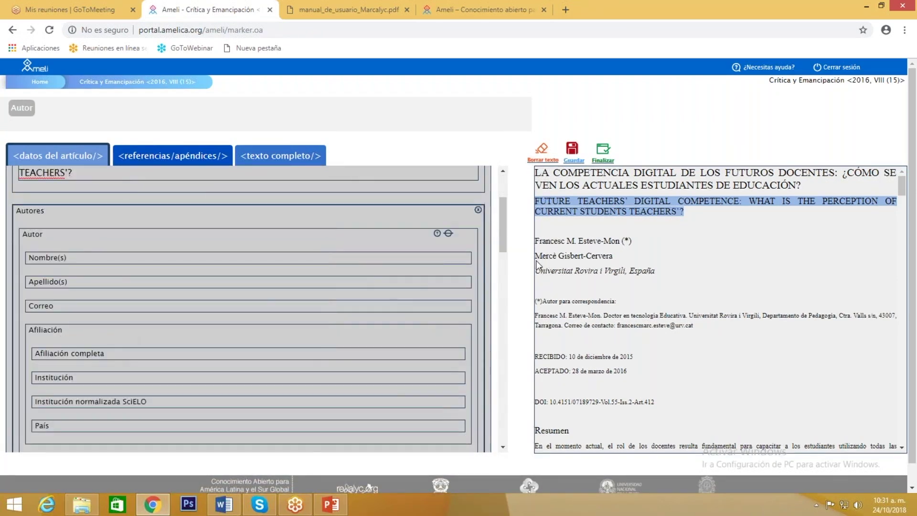
{"action": "left_click", "coordinate": [50, 235]}
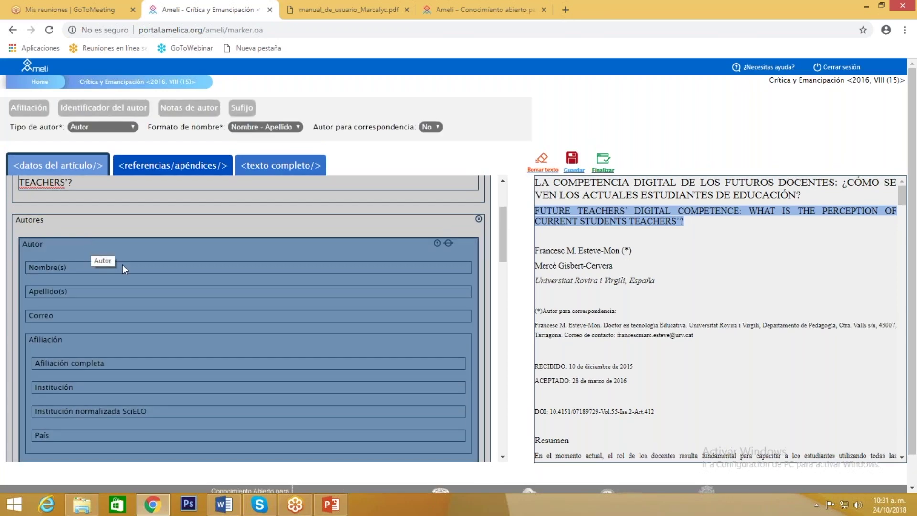
{"action": "scroll", "coordinate": [123, 268], "scroll_direction": "down", "scroll_amount": 1}
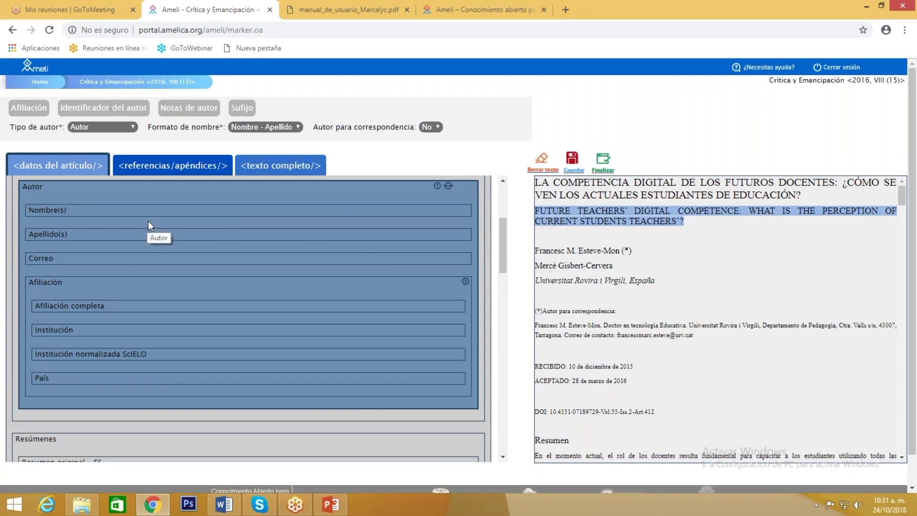
{"action": "scroll", "coordinate": [149, 221], "scroll_direction": "up", "scroll_amount": 1}
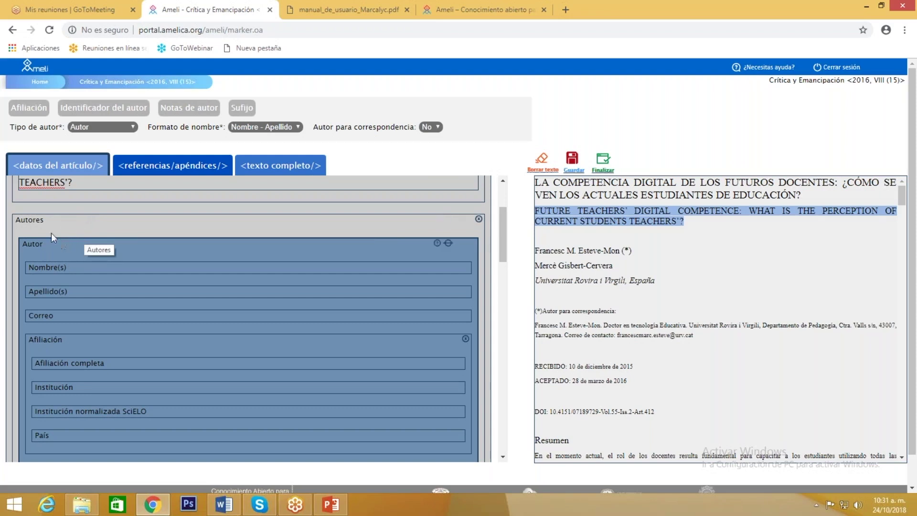
- Fill the first author's given name, surname and e-mail fields with the matching text from the article
{"action": "left_click", "coordinate": [43, 265]}
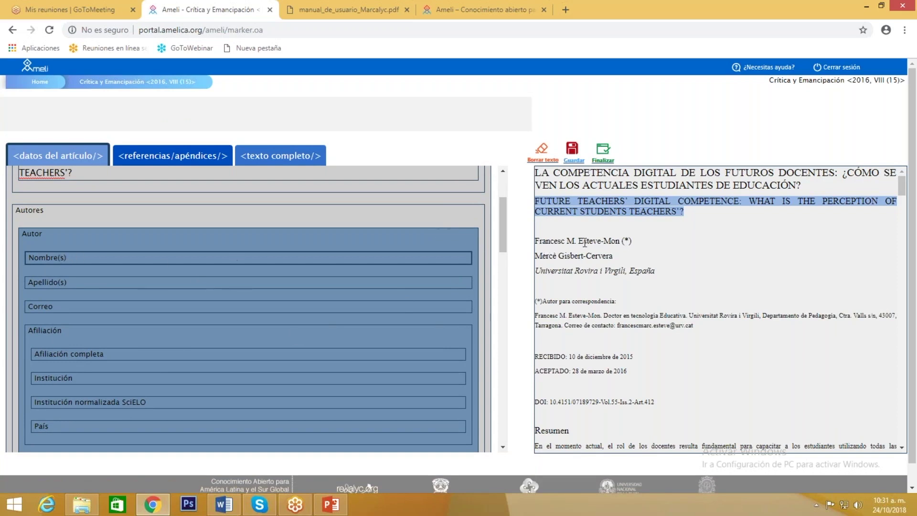
{"action": "left_click_drag", "start_coordinate": [536, 239], "coordinate": [578, 238]}
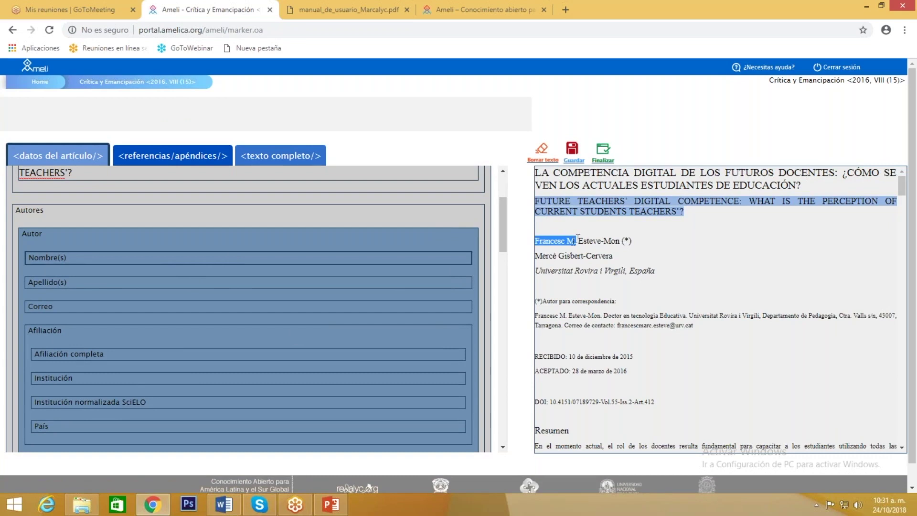
{"action": "left_click", "coordinate": [131, 261]}
{"action": "left_click", "coordinate": [51, 298]}
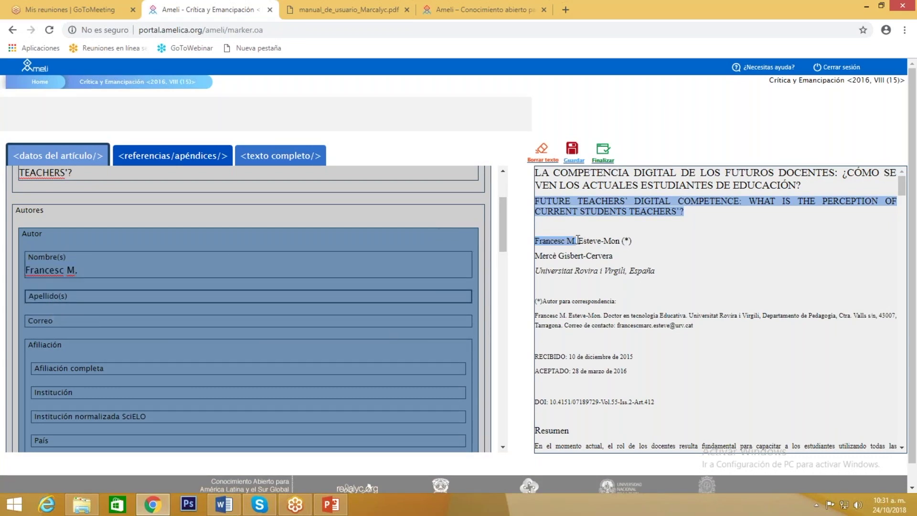
{"action": "left_click_drag", "start_coordinate": [578, 240], "coordinate": [620, 240]}
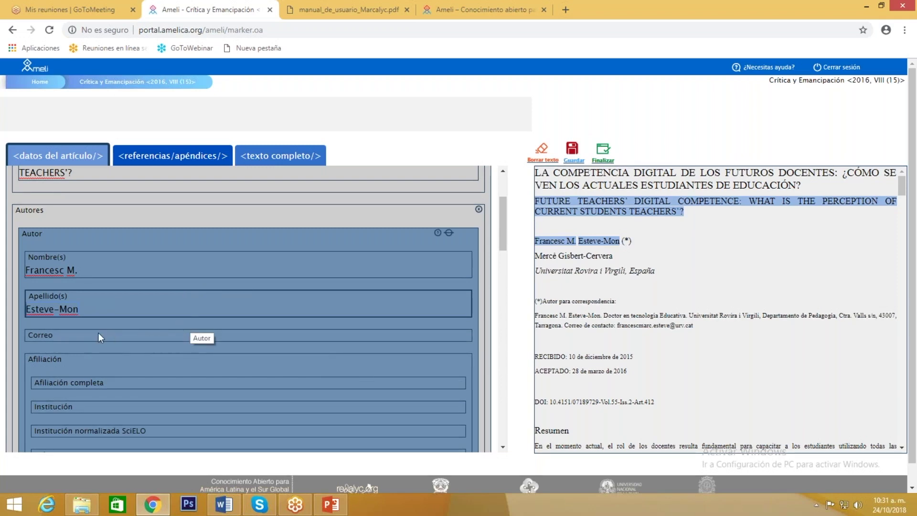
{"action": "left_click", "coordinate": [54, 336]}
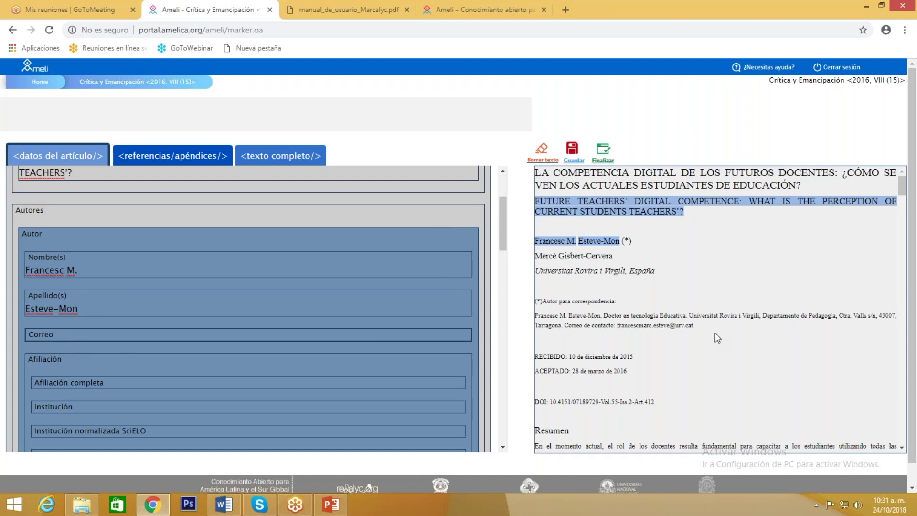
{"action": "left_click_drag", "start_coordinate": [696, 325], "coordinate": [618, 320]}
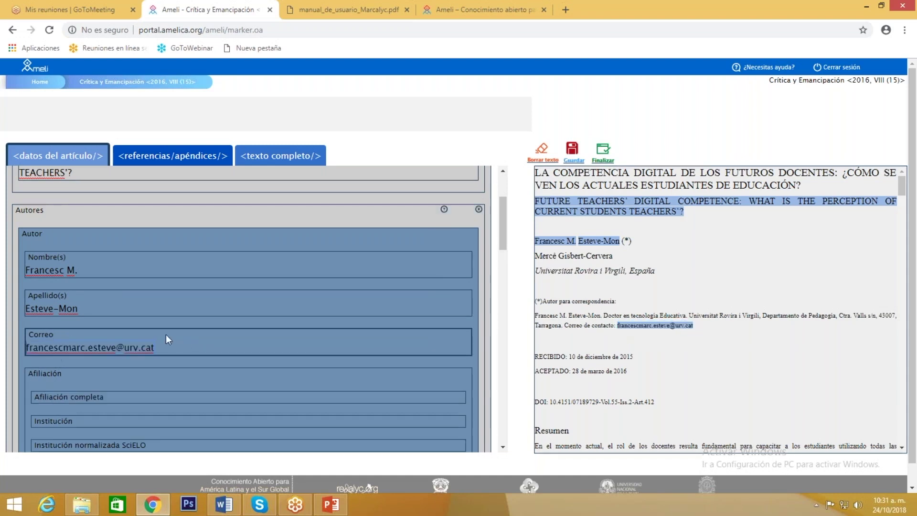
- Fill the author's full affiliation with "Universitat Rovira i Virgili, España" and the institution with "Universitat Rovira i Virgili" from the article text
{"action": "scroll", "coordinate": [156, 334], "scroll_direction": "down", "scroll_amount": 2}
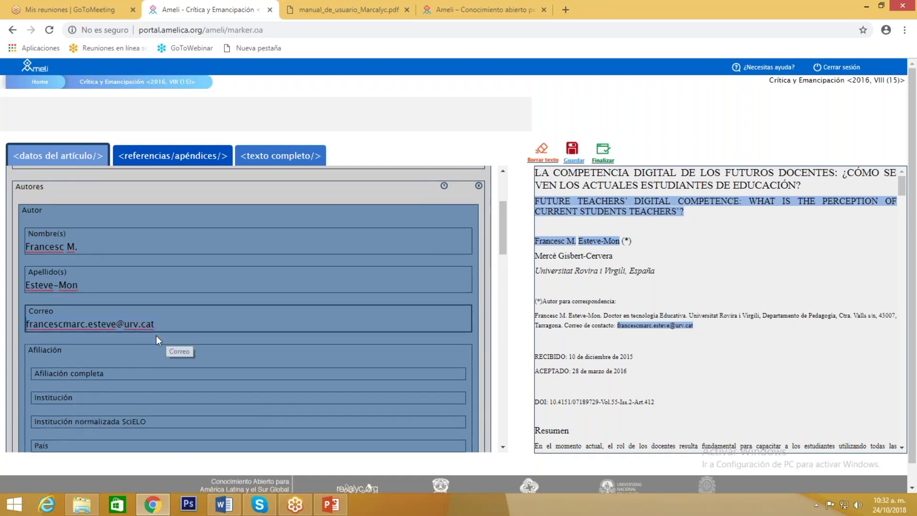
{"action": "left_click", "coordinate": [83, 284]}
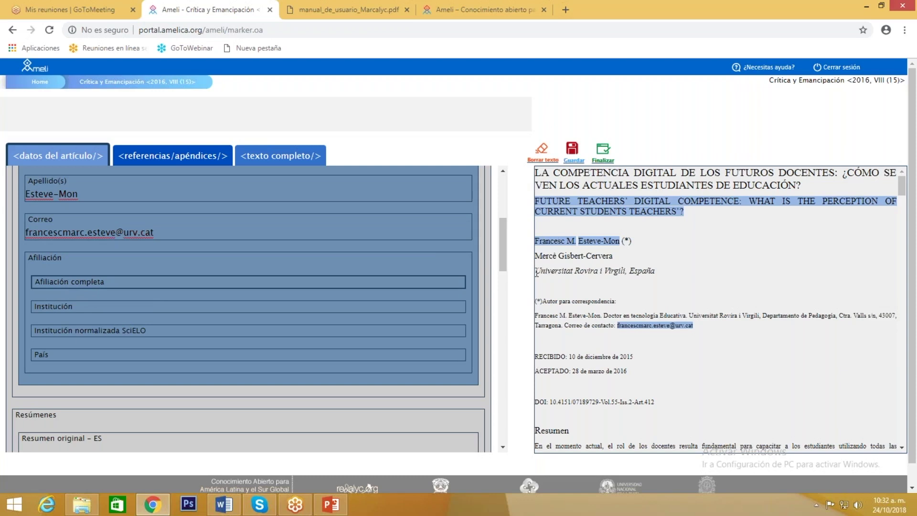
{"action": "left_click_drag", "start_coordinate": [536, 272], "coordinate": [655, 271]}
{"action": "left_click", "coordinate": [213, 281]}
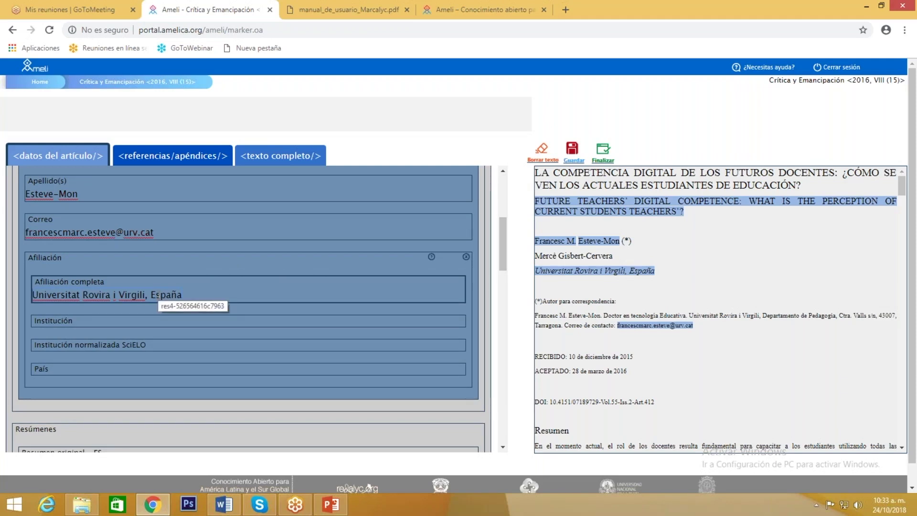
{"action": "left_click", "coordinate": [48, 322]}
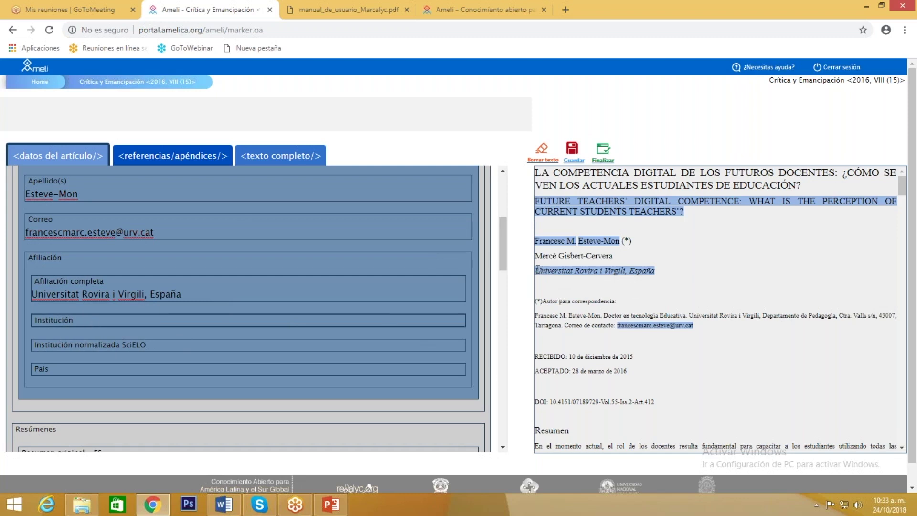
{"action": "left_click_drag", "start_coordinate": [536, 270], "coordinate": [627, 271]}
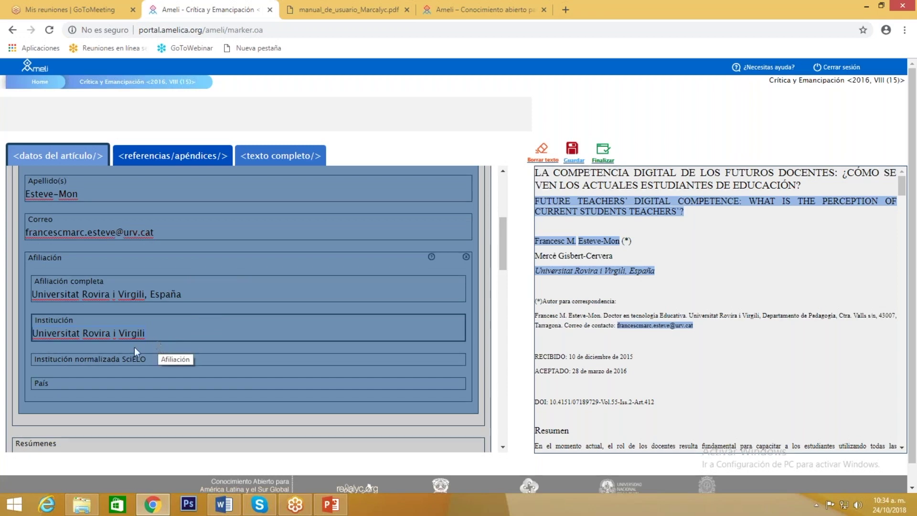
- Set the country of the author's affiliation to España - ES
{"action": "left_click", "coordinate": [76, 357]}
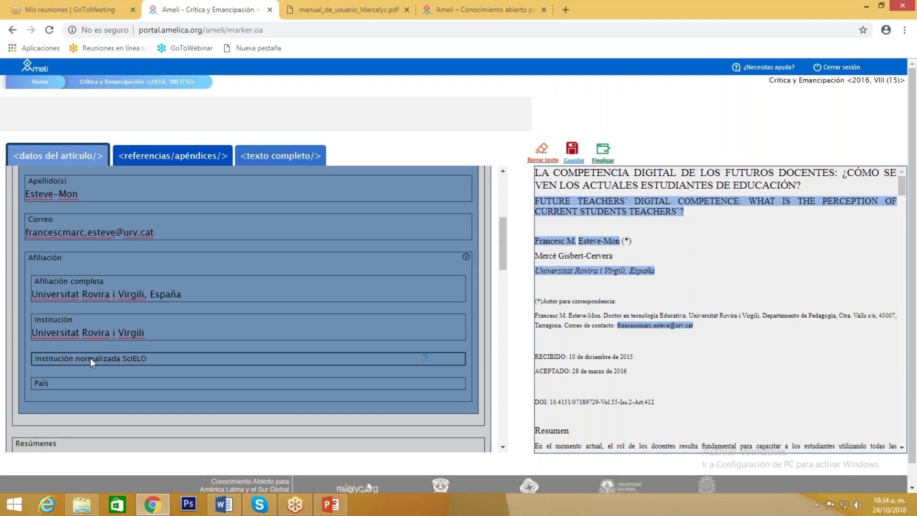
{"action": "left_click", "coordinate": [55, 384]}
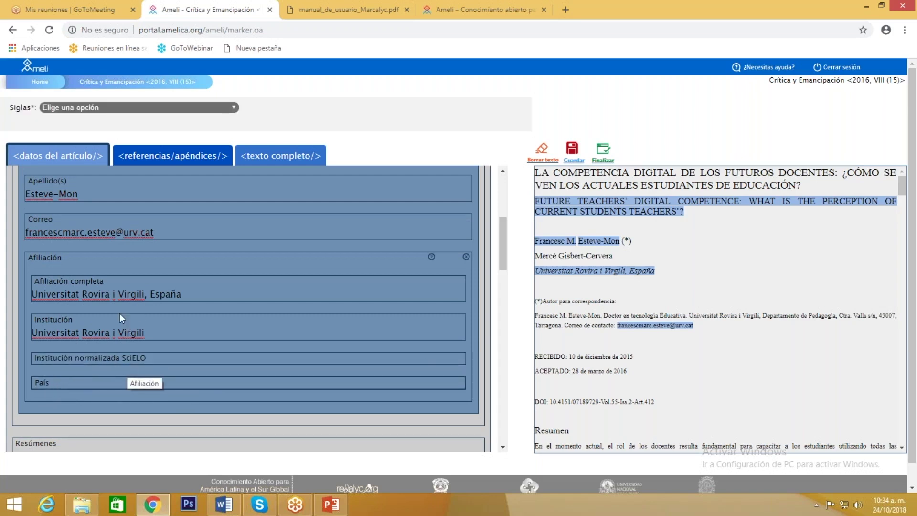
{"action": "left_click", "coordinate": [96, 106]}
{"action": "scroll", "coordinate": [119, 239], "scroll_direction": "down", "scroll_amount": 15}
{"action": "scroll", "coordinate": [110, 239], "scroll_direction": "down", "scroll_amount": 4}
{"action": "scroll", "coordinate": [89, 198], "scroll_direction": "up", "scroll_amount": 4}
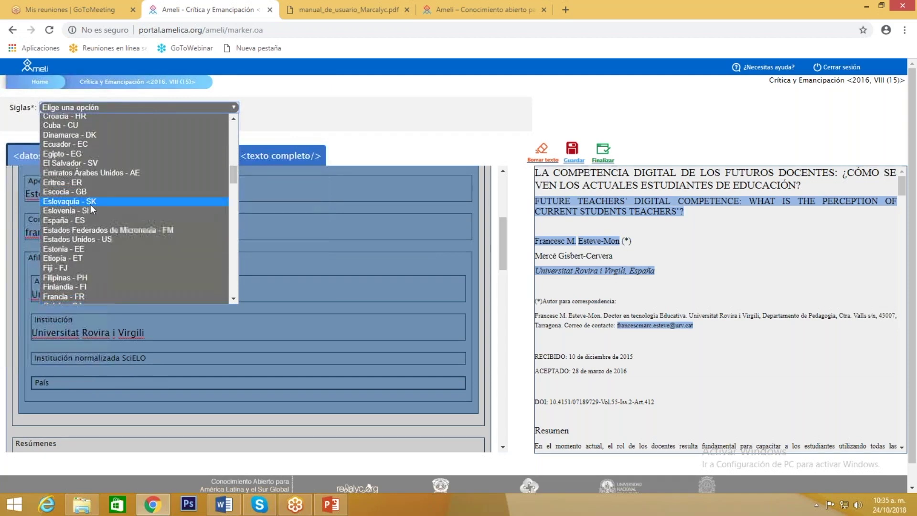
{"action": "left_click", "coordinate": [66, 220]}
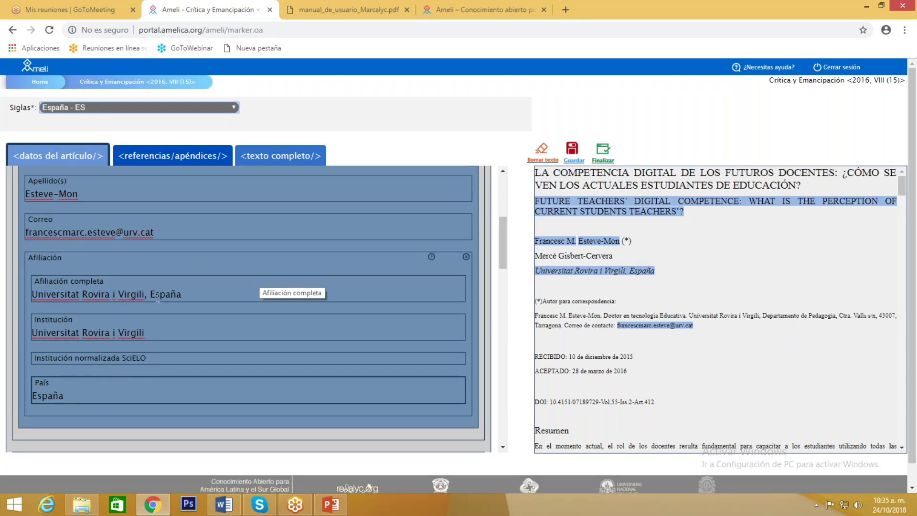
- Mark the first author as corresponding author (Sí) and fill Correspondencia with the full contact paragraph from the article text
{"action": "scroll", "coordinate": [158, 296], "scroll_direction": "up", "scroll_amount": 3}
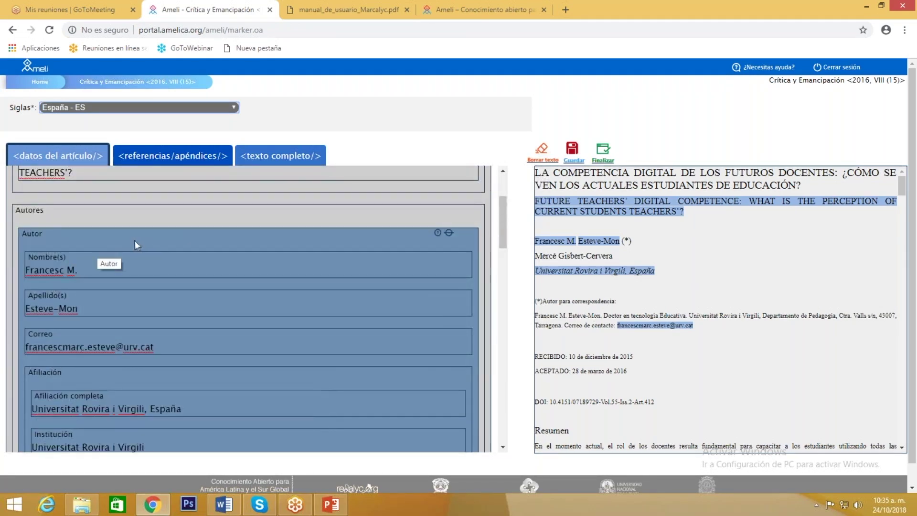
{"action": "left_click", "coordinate": [156, 240]}
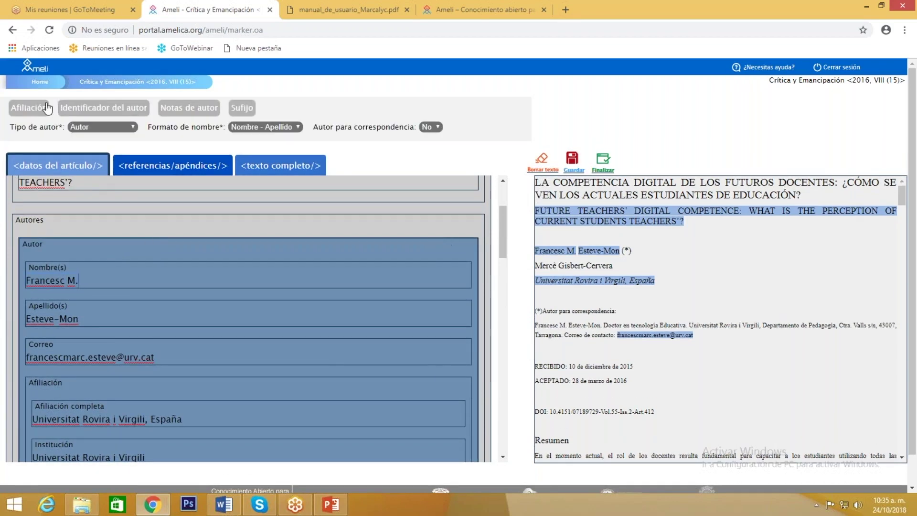
{"action": "left_click", "coordinate": [78, 280]}
{"action": "left_click", "coordinate": [436, 128]}
{"action": "left_click", "coordinate": [427, 138]}
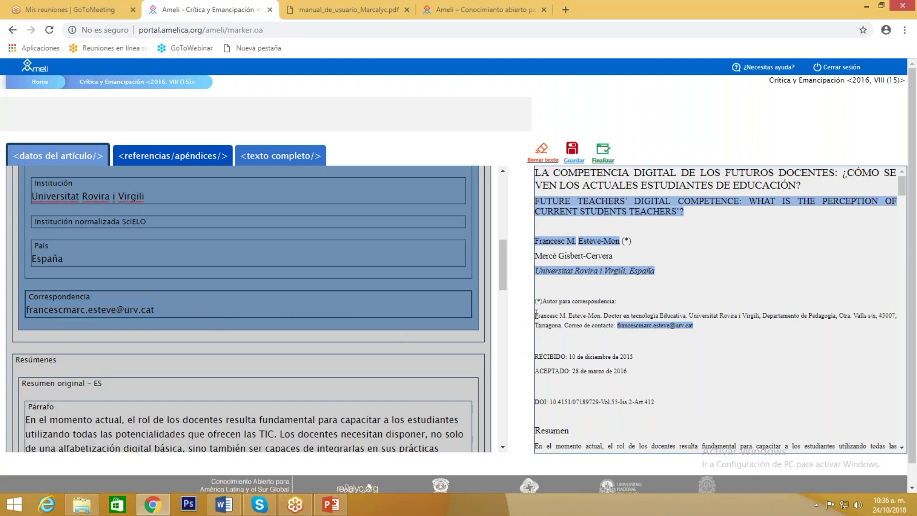
{"action": "left_click_drag", "start_coordinate": [536, 314], "coordinate": [693, 326]}
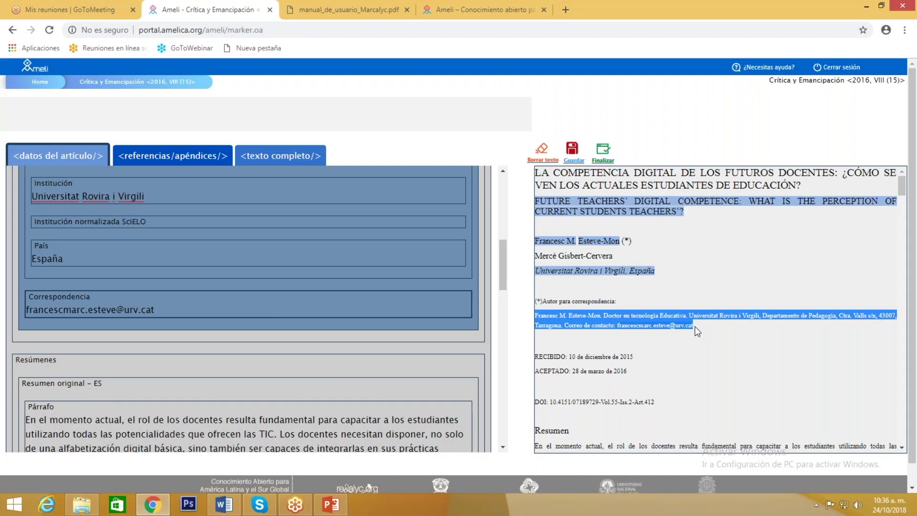
{"action": "left_click", "coordinate": [347, 293]}
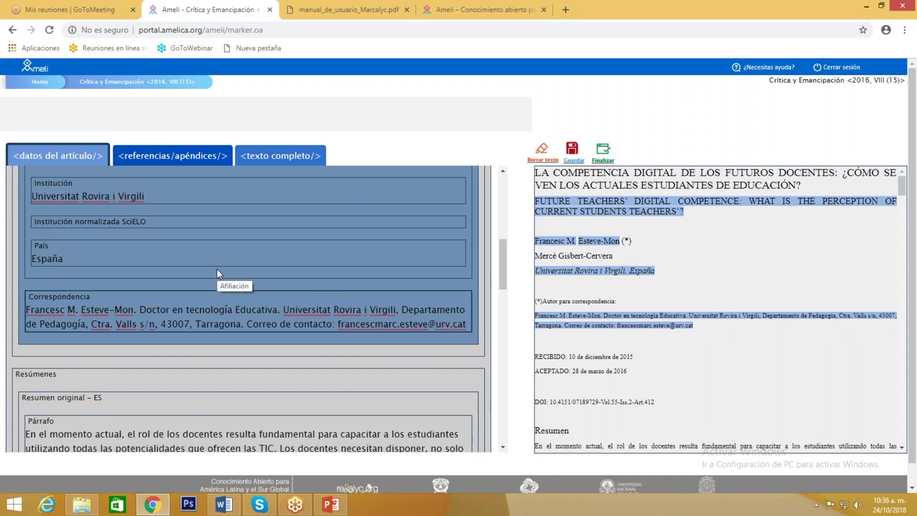
- Add an author identifier to the first author, look through its identifier types, and remove it again
{"action": "scroll", "coordinate": [219, 274], "scroll_direction": "up", "scroll_amount": 2}
{"action": "scroll", "coordinate": [218, 273], "scroll_direction": "up", "scroll_amount": 4}
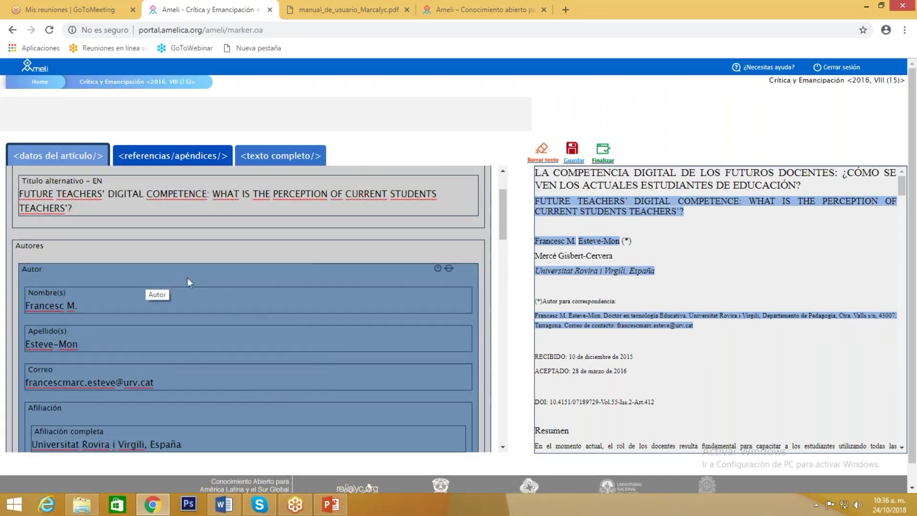
{"action": "left_click", "coordinate": [161, 275]}
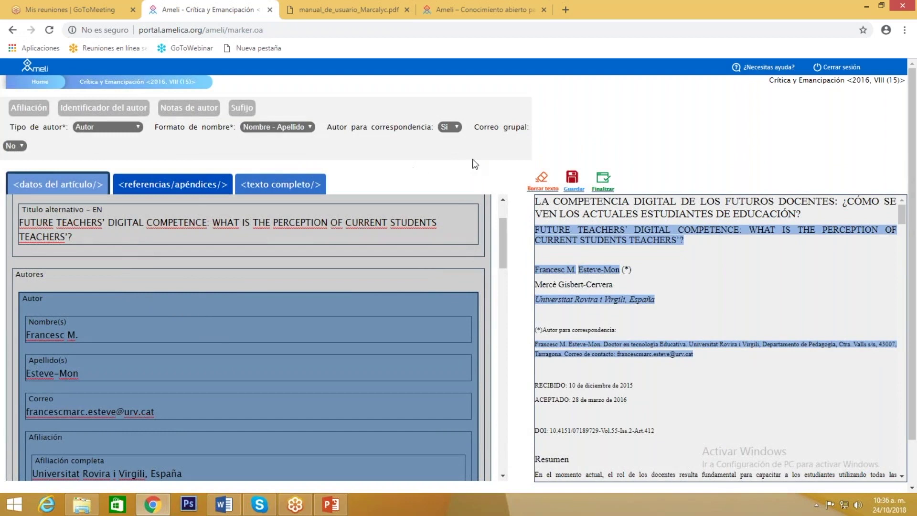
{"action": "left_click", "coordinate": [128, 86]}
{"action": "left_click", "coordinate": [117, 113]}
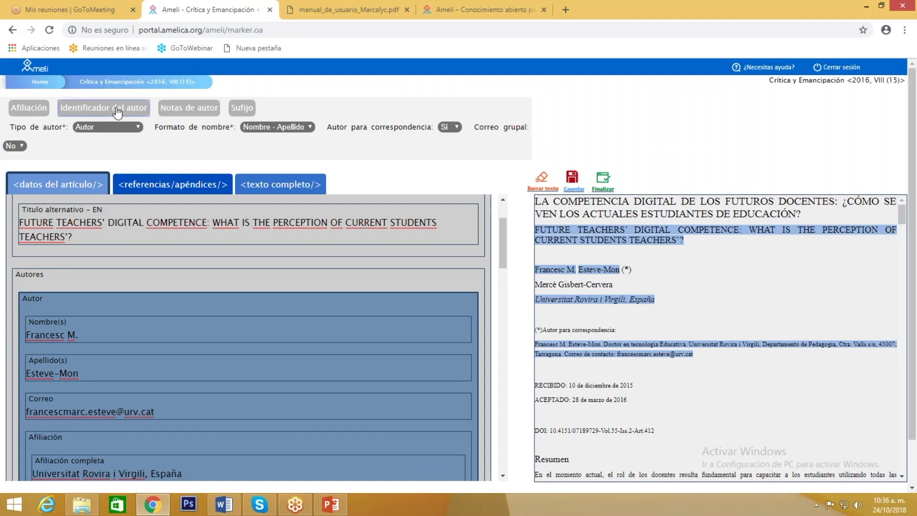
{"action": "left_click", "coordinate": [119, 108]}
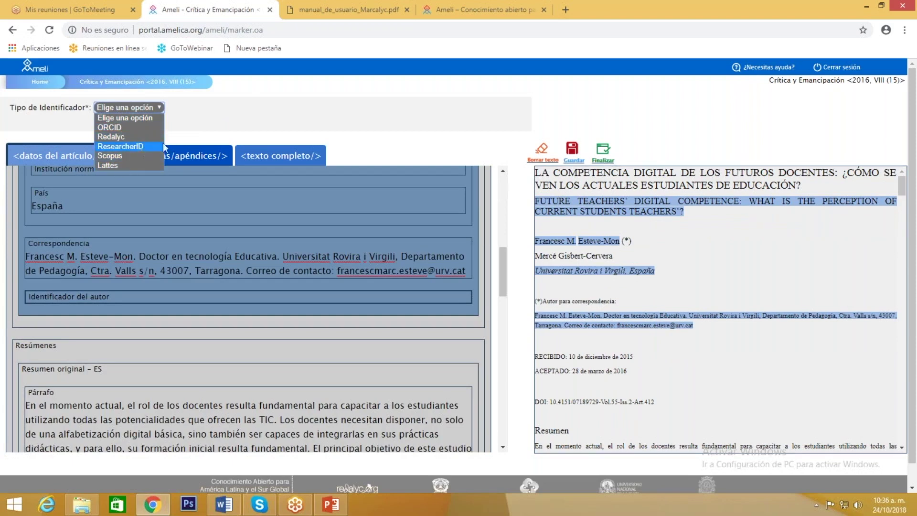
{"action": "left_click", "coordinate": [370, 152]}
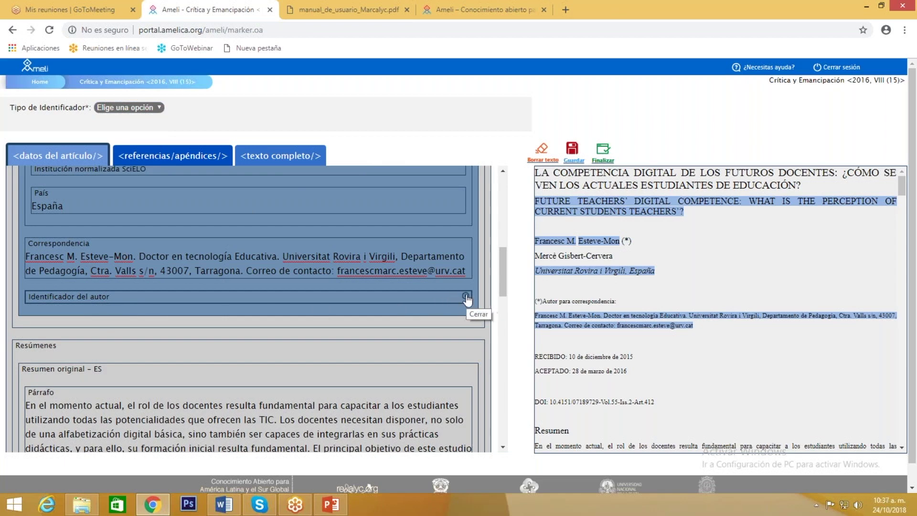
{"action": "left_click", "coordinate": [467, 297]}
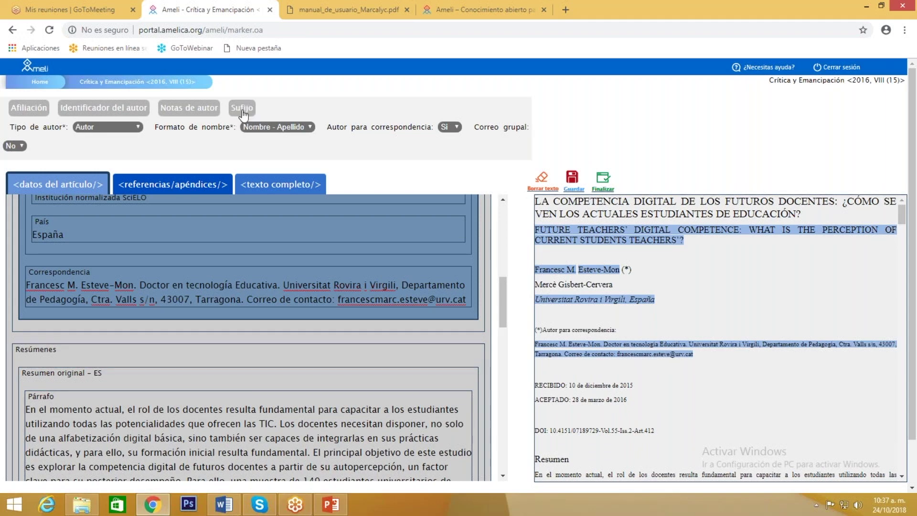
- Examine the available options for the first author's type and name format
{"action": "left_click", "coordinate": [108, 128]}
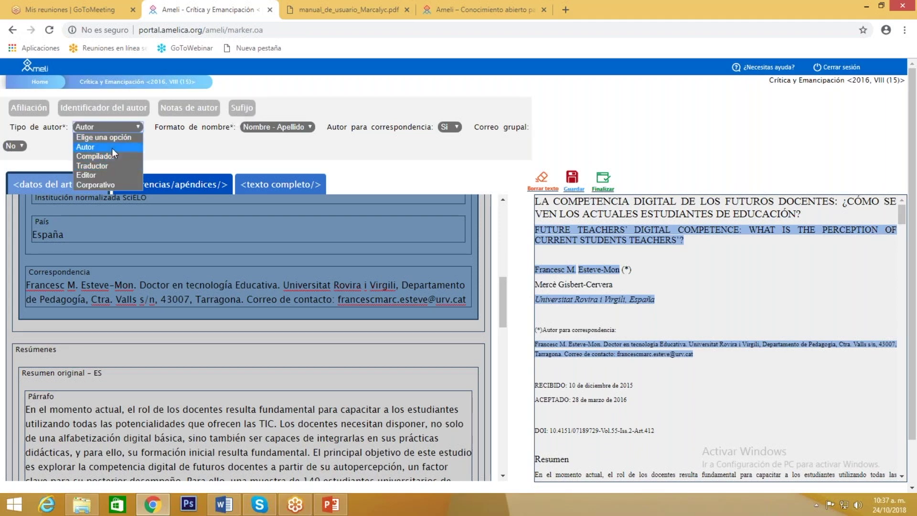
{"action": "left_click", "coordinate": [154, 137]}
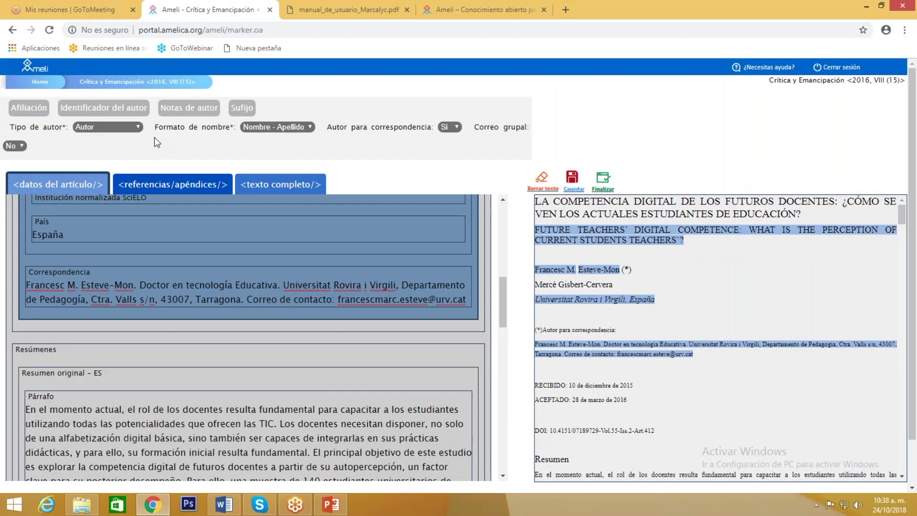
{"action": "left_click", "coordinate": [100, 123]}
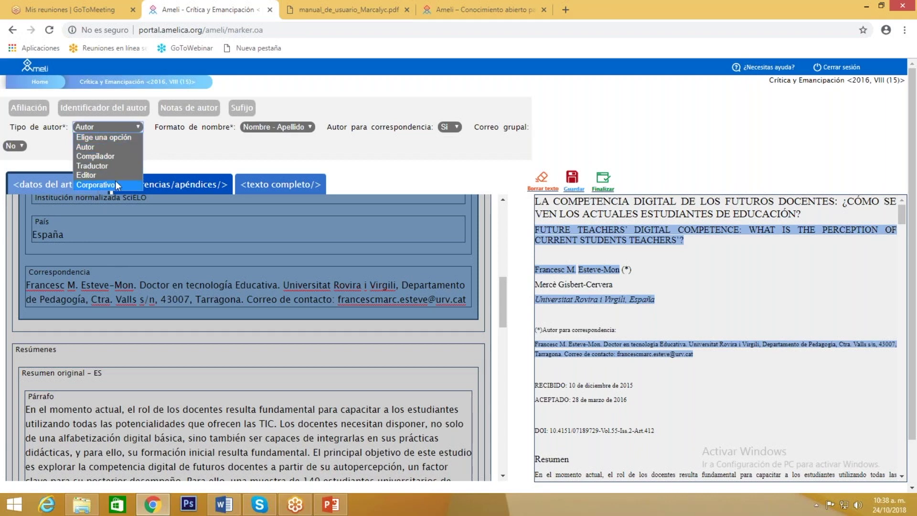
{"action": "left_click", "coordinate": [177, 151]}
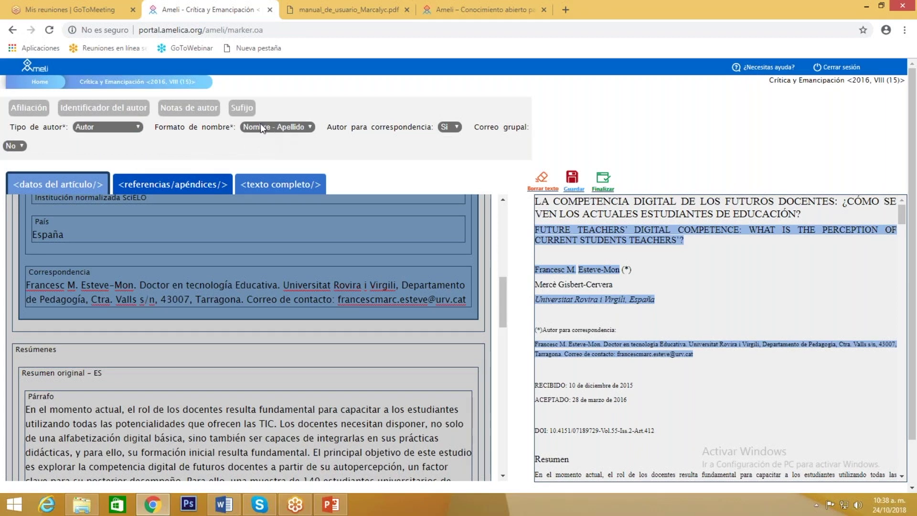
{"action": "left_click", "coordinate": [288, 127]}
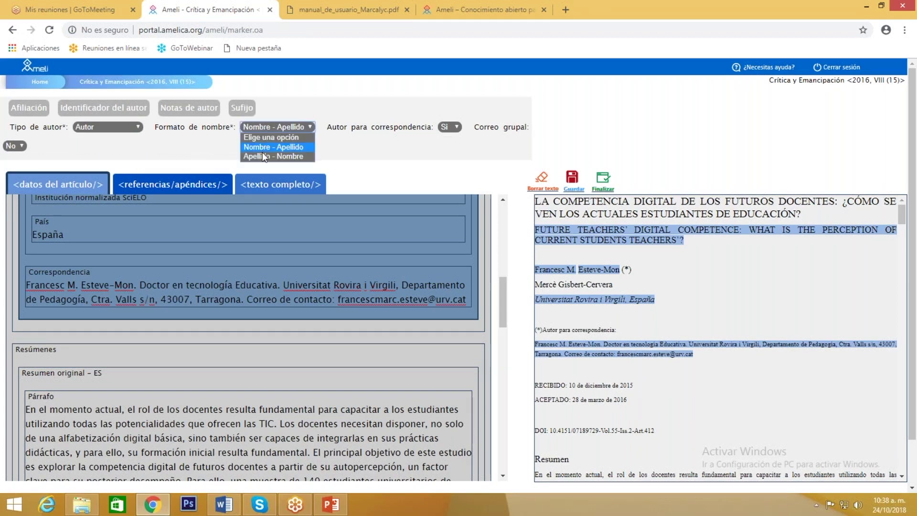
{"action": "left_click", "coordinate": [381, 164]}
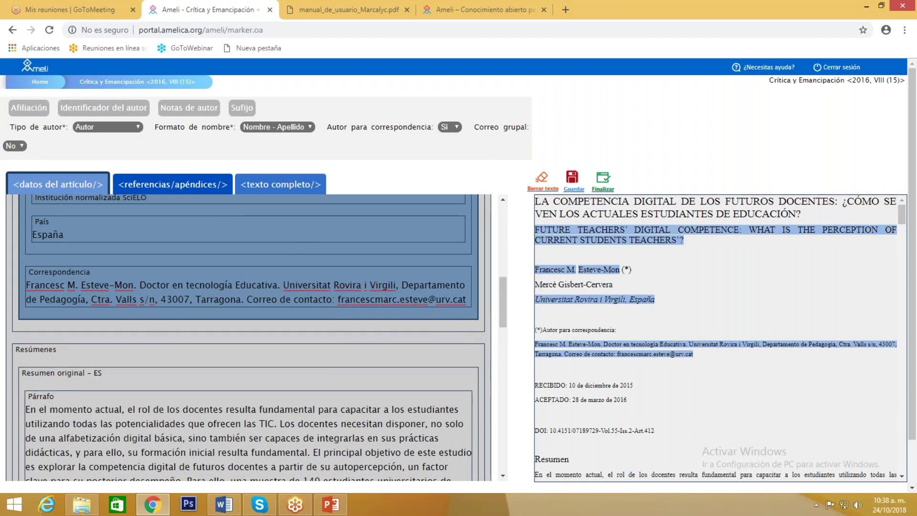
- Add a second Autor element to the Autores section
{"action": "scroll", "coordinate": [248, 335], "scroll_direction": "up", "scroll_amount": 7}
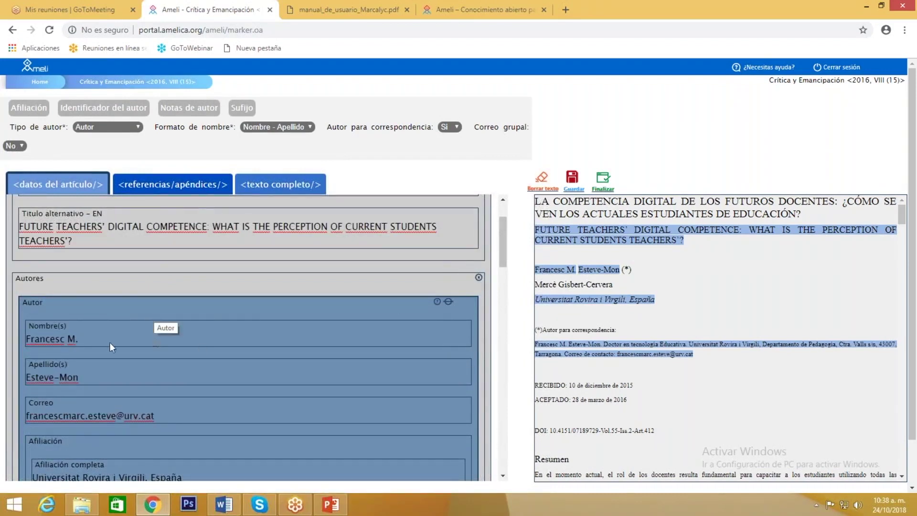
{"action": "left_click", "coordinate": [49, 283]}
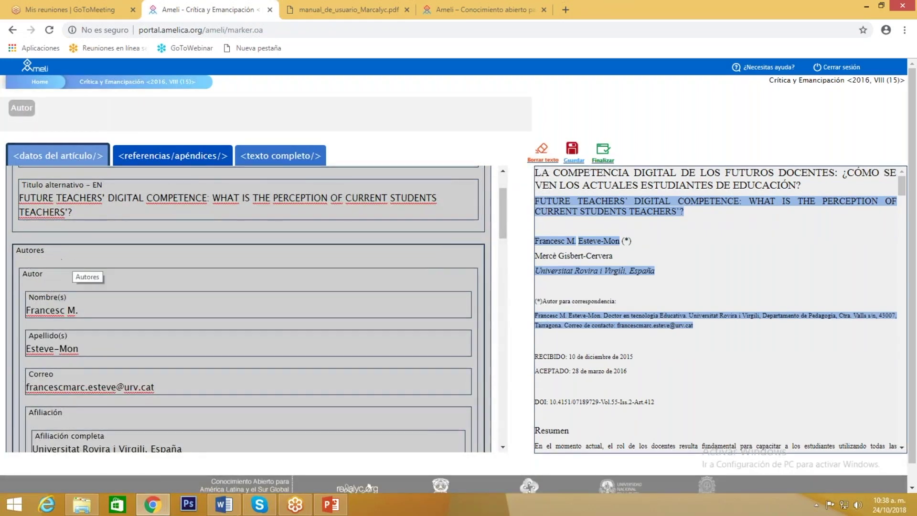
{"action": "left_click", "coordinate": [20, 111]}
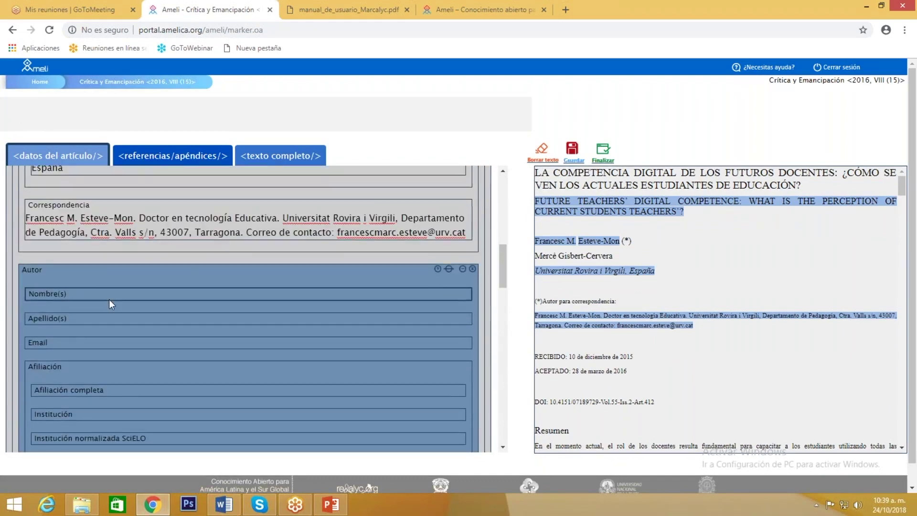
- Fill the second author's Nombre(s) and Apellido(s) with the given name and surname marked in the article text
{"action": "scroll", "coordinate": [109, 299], "scroll_direction": "down", "scroll_amount": 3}
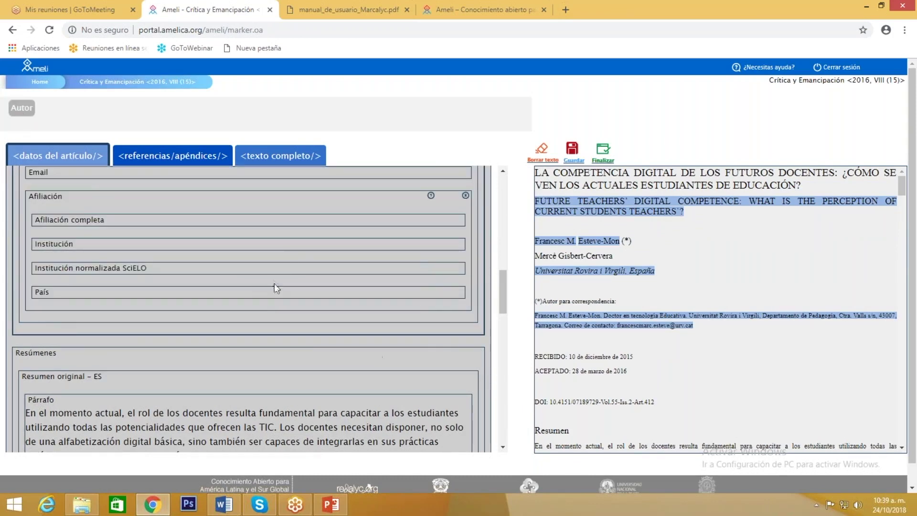
{"action": "scroll", "coordinate": [276, 291], "scroll_direction": "up", "scroll_amount": 2}
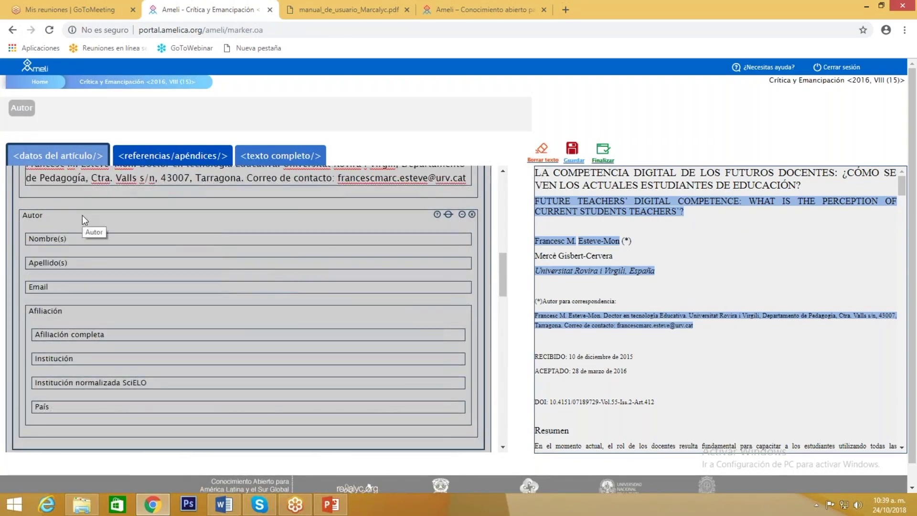
{"action": "mouse_move", "coordinate": [82, 215]}
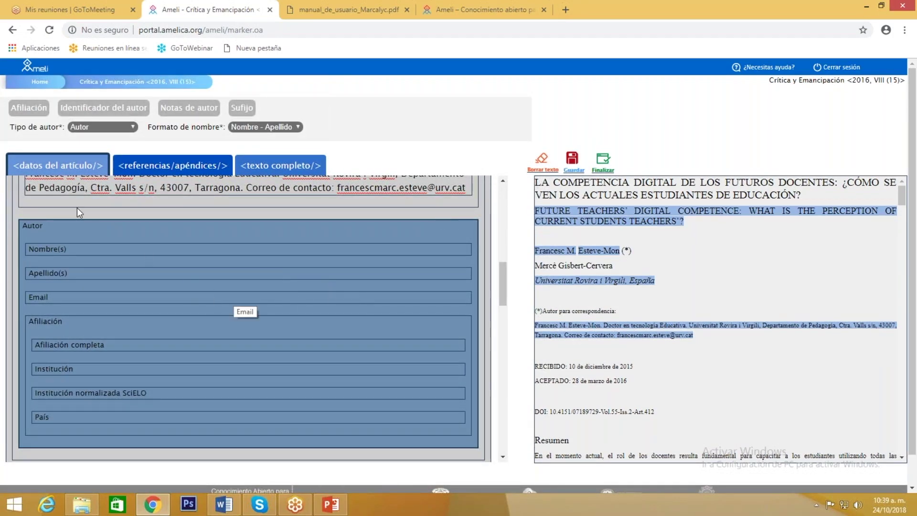
{"action": "left_click", "coordinate": [45, 251]}
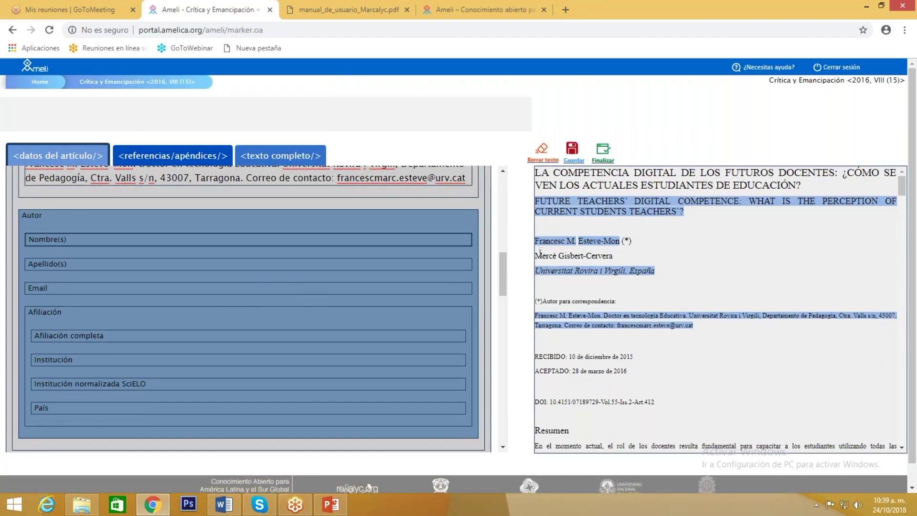
{"action": "left_click_drag", "start_coordinate": [535, 256], "coordinate": [558, 255]}
{"action": "left_click", "coordinate": [53, 278]}
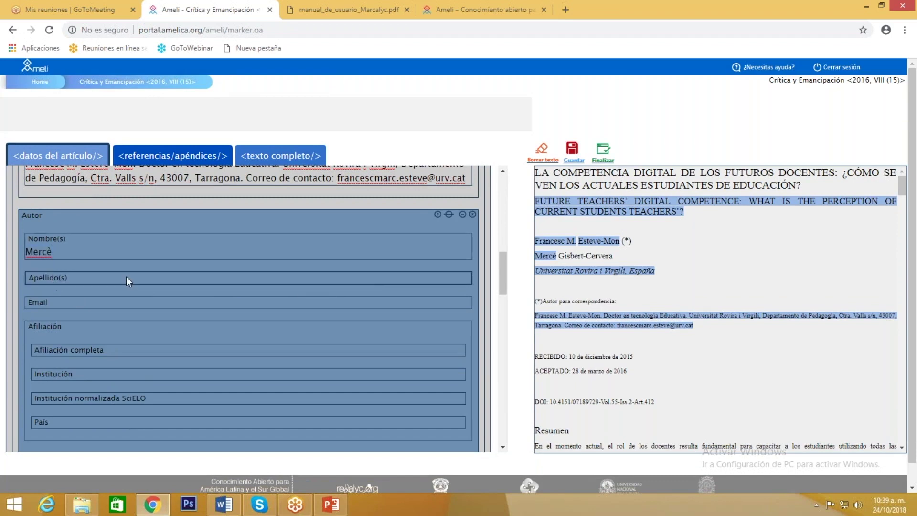
{"action": "left_click_drag", "start_coordinate": [559, 257], "coordinate": [617, 259]}
- Fill the second author's Afiliación completa with "Universitat Rovira i Virgili, España" and Institución with "Universitat Rovira i Virgili" from the article text
{"action": "left_click", "coordinate": [41, 315]}
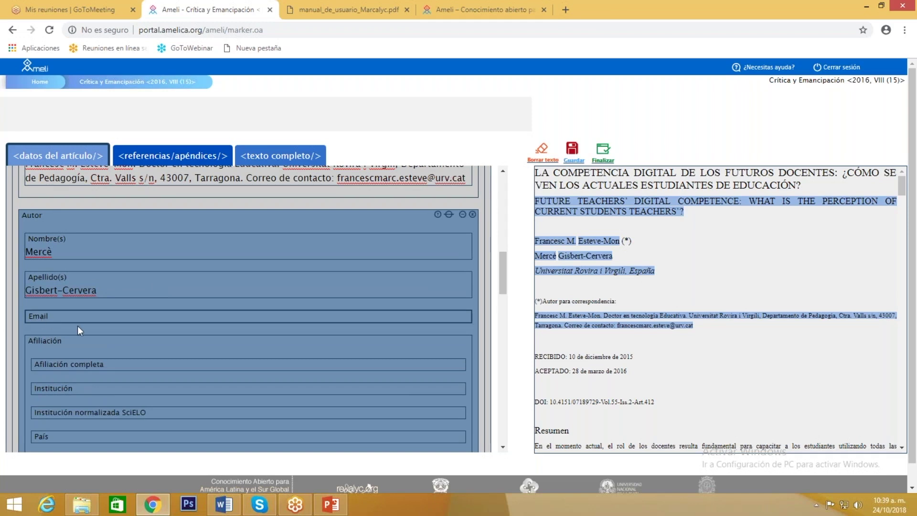
{"action": "left_click", "coordinate": [50, 363]}
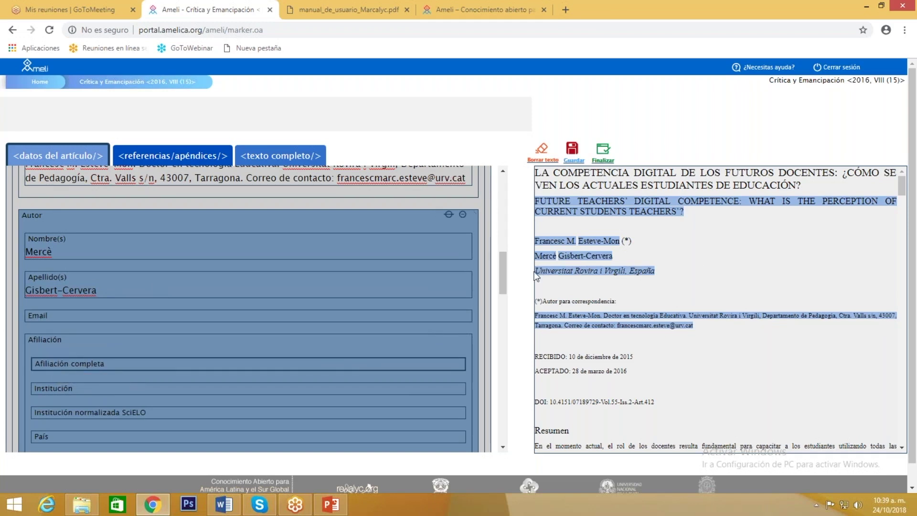
{"action": "left_click_drag", "start_coordinate": [535, 271], "coordinate": [663, 272]}
{"action": "scroll", "coordinate": [285, 263], "scroll_direction": "down", "scroll_amount": 3}
{"action": "left_click", "coordinate": [77, 289]}
{"action": "left_click_drag", "start_coordinate": [536, 270], "coordinate": [627, 270]}
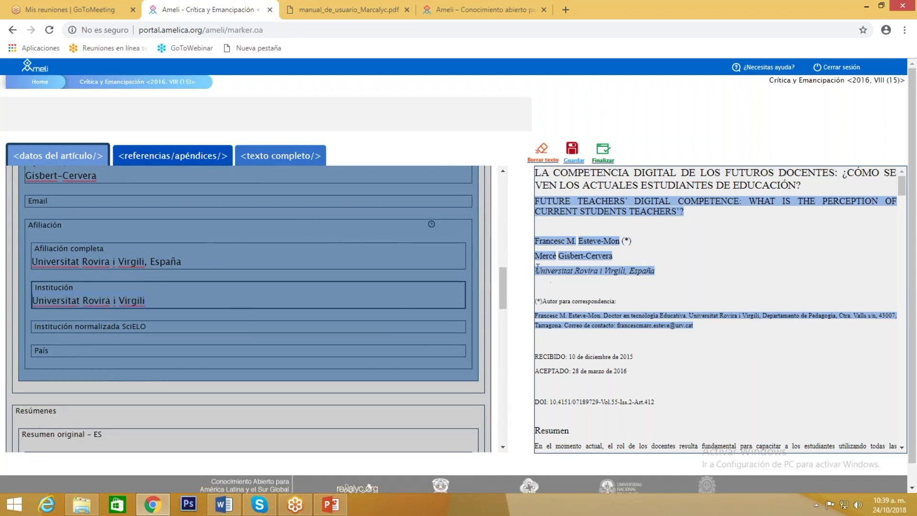
{"action": "left_click_drag", "start_coordinate": [537, 268], "coordinate": [575, 273]}
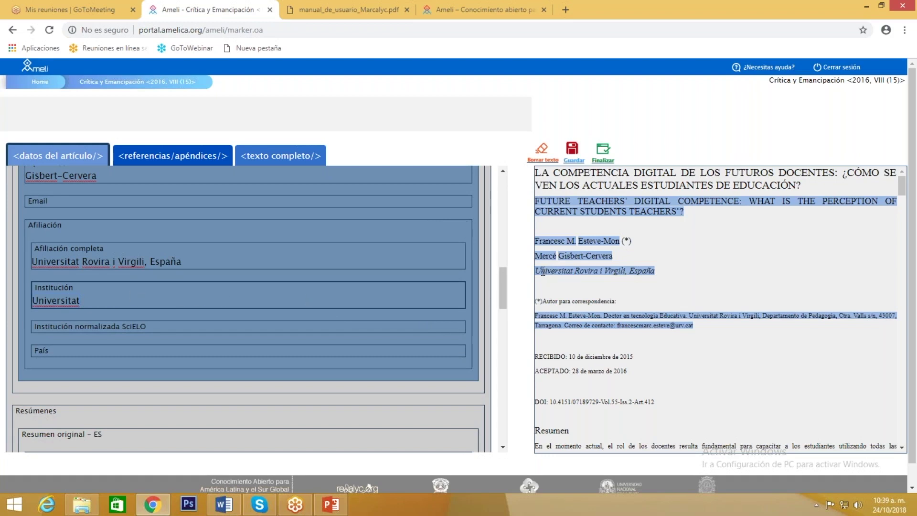
{"action": "left_click_drag", "start_coordinate": [537, 271], "coordinate": [627, 270]}
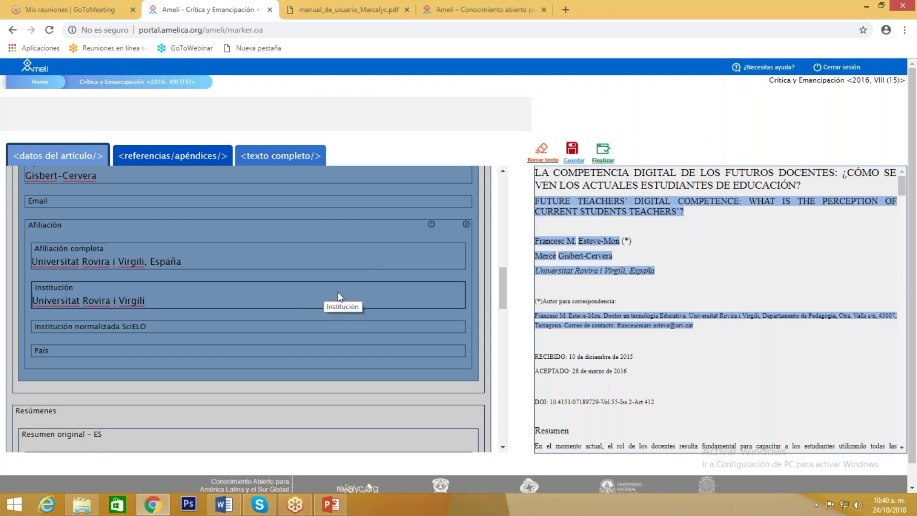
- Set the country in the second author's affiliation to España - ES
{"action": "scroll", "coordinate": [96, 292], "scroll_direction": "down", "scroll_amount": 1}
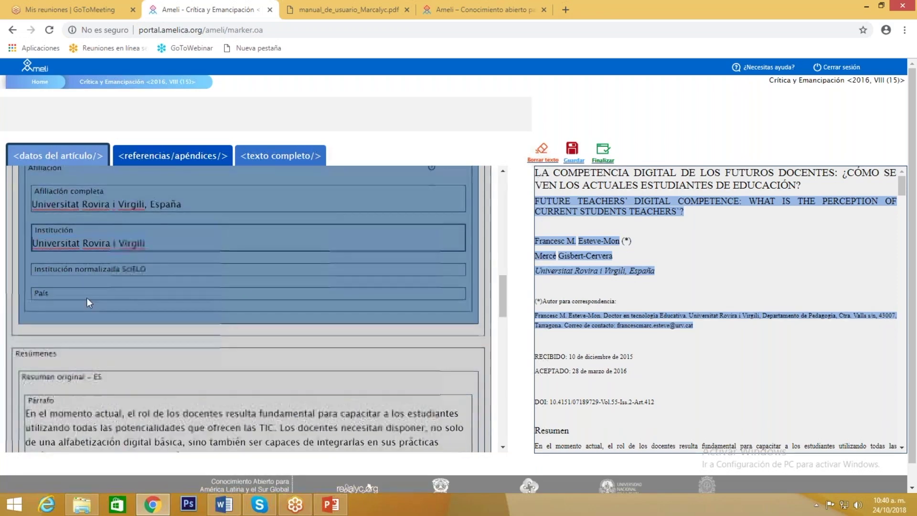
{"action": "left_click", "coordinate": [87, 294]}
{"action": "left_click", "coordinate": [89, 105]}
{"action": "scroll", "coordinate": [110, 259], "scroll_direction": "down", "scroll_amount": 10}
{"action": "scroll", "coordinate": [100, 262], "scroll_direction": "down", "scroll_amount": 4}
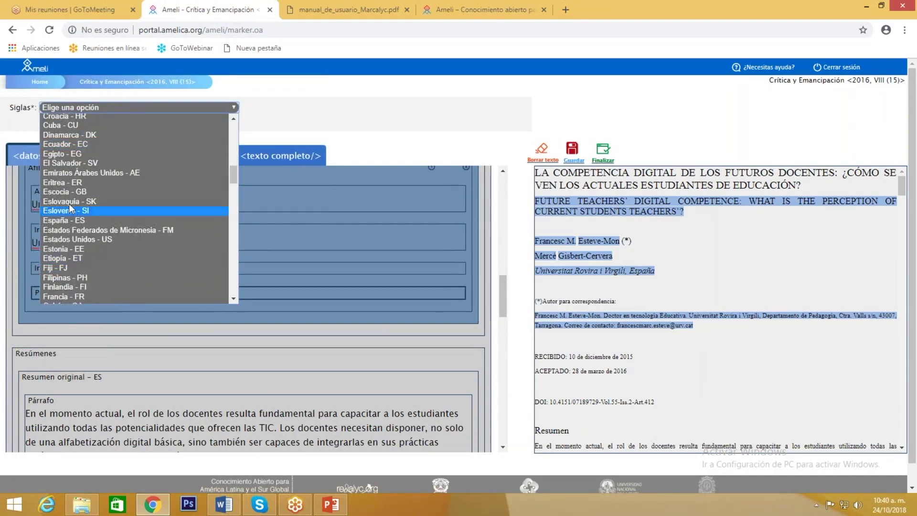
{"action": "left_click", "coordinate": [62, 222]}
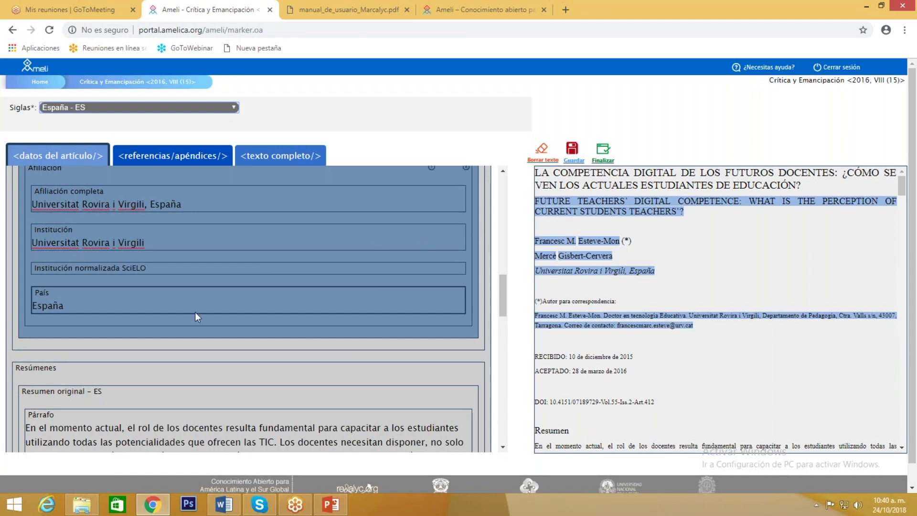
- Review the Spanish and English abstracts in the Resúmenes section against the article's Resumen and Abstract
{"action": "scroll", "coordinate": [184, 286], "scroll_direction": "down", "scroll_amount": 1}
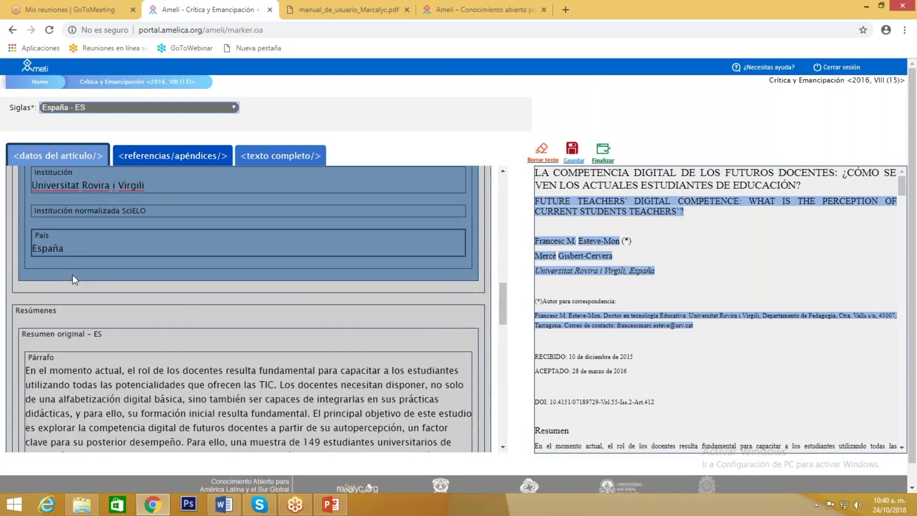
{"action": "left_click", "coordinate": [77, 310]}
{"action": "scroll", "coordinate": [179, 330], "scroll_direction": "down", "scroll_amount": 1}
{"action": "scroll", "coordinate": [249, 311], "scroll_direction": "down", "scroll_amount": 1}
{"action": "scroll", "coordinate": [585, 342], "scroll_direction": "down", "scroll_amount": 1}
{"action": "scroll", "coordinate": [620, 348], "scroll_direction": "down", "scroll_amount": 3}
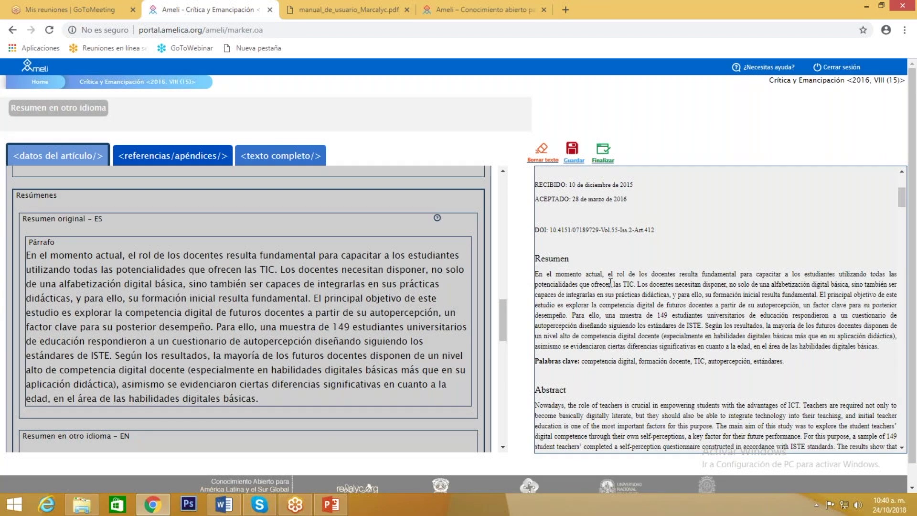
{"action": "scroll", "coordinate": [312, 350], "scroll_direction": "down", "scroll_amount": 3}
{"action": "scroll", "coordinate": [312, 349], "scroll_direction": "down", "scroll_amount": 2}
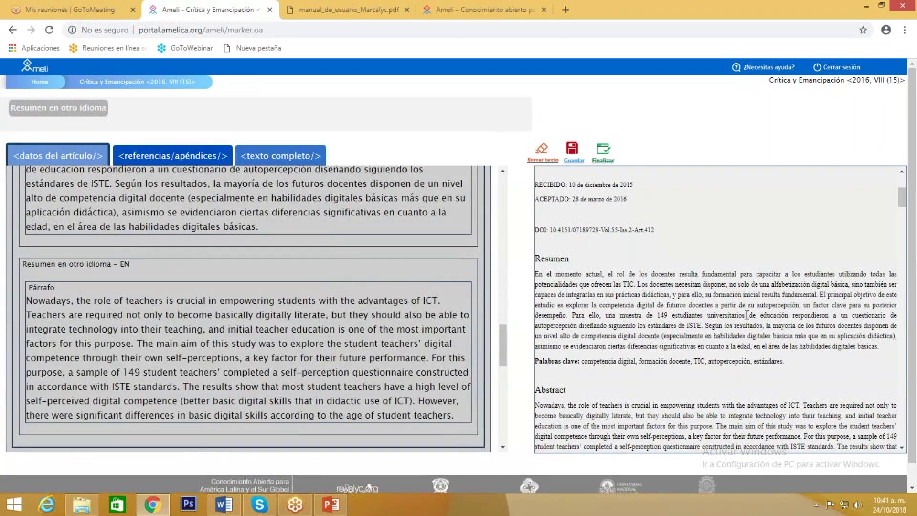
{"action": "scroll", "coordinate": [748, 315], "scroll_direction": "down", "scroll_amount": 3}
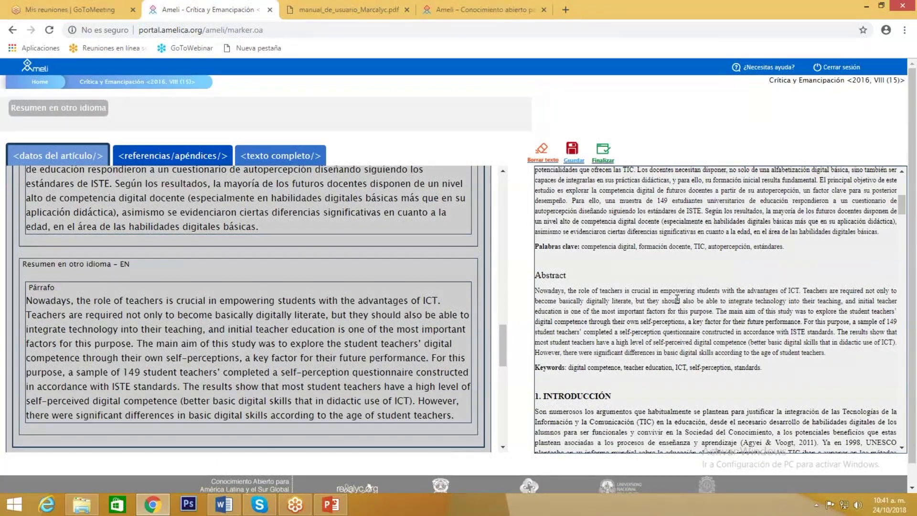
- Examine the individual Palabra clave entries in the Spanish and English keyword groups against the article text
{"action": "scroll", "coordinate": [748, 315], "scroll_direction": "down", "scroll_amount": 3}
{"action": "scroll", "coordinate": [248, 308], "scroll_direction": "down", "scroll_amount": 5}
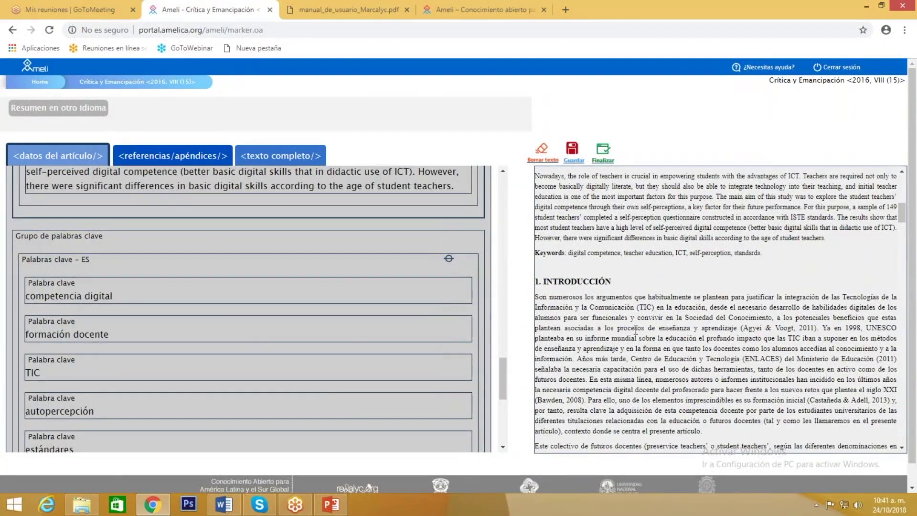
{"action": "scroll", "coordinate": [636, 330], "scroll_direction": "up", "scroll_amount": 3}
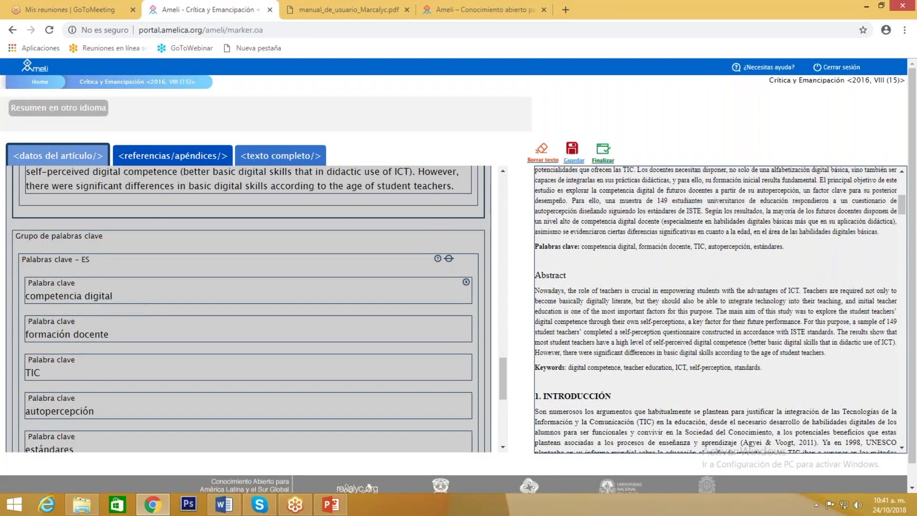
{"action": "left_click", "coordinate": [119, 300]}
{"action": "left_click", "coordinate": [114, 325]}
{"action": "left_click", "coordinate": [123, 371]}
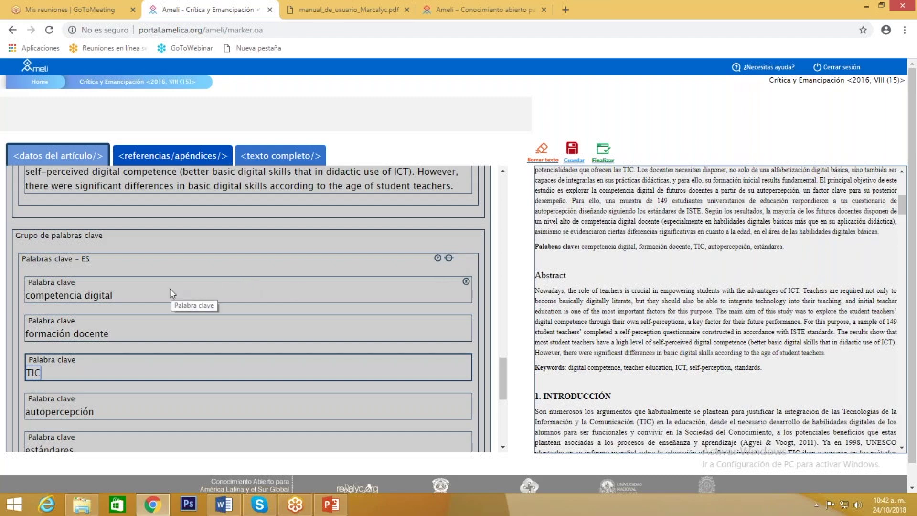
{"action": "scroll", "coordinate": [170, 289], "scroll_direction": "down", "scroll_amount": 3}
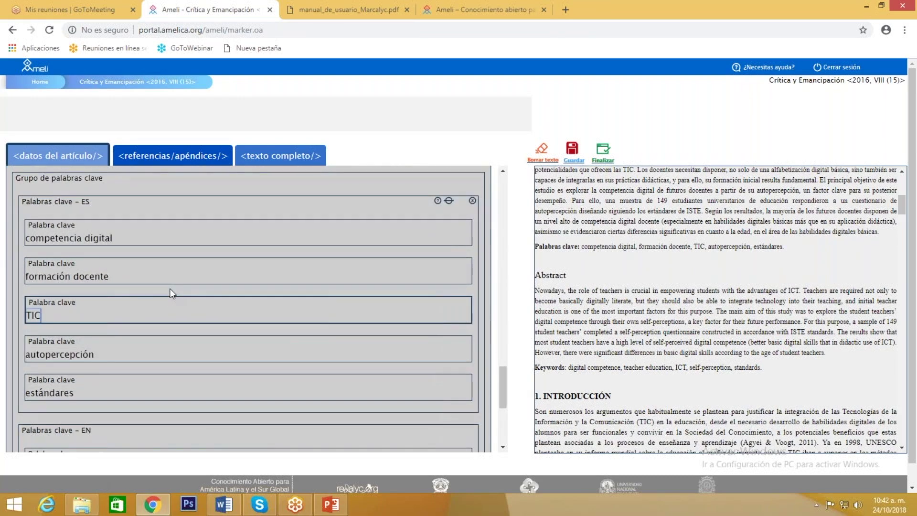
{"action": "scroll", "coordinate": [172, 294], "scroll_direction": "down", "scroll_amount": 5}
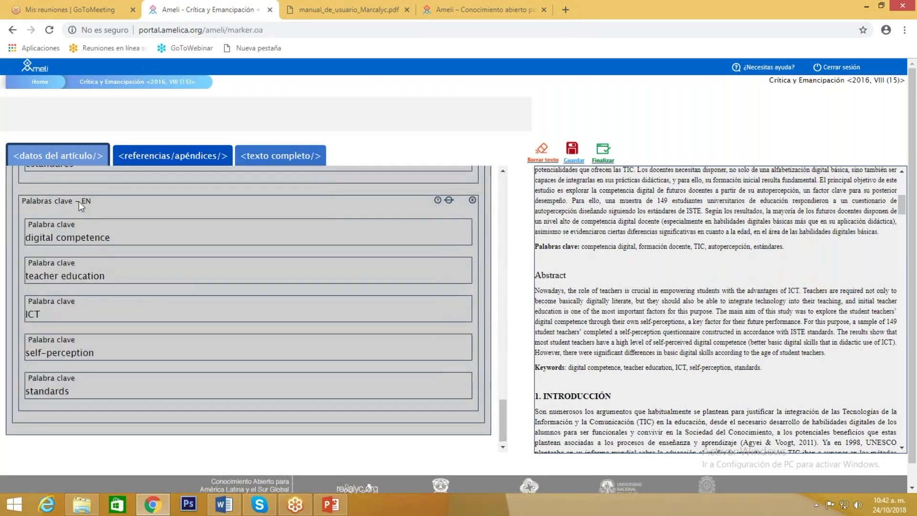
{"action": "left_click", "coordinate": [79, 201]}
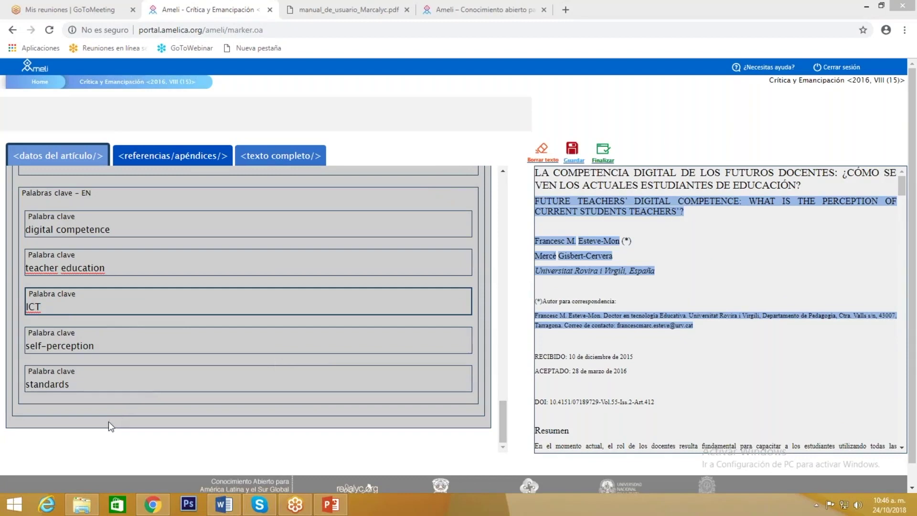
{"action": "left_click", "coordinate": [108, 422]}
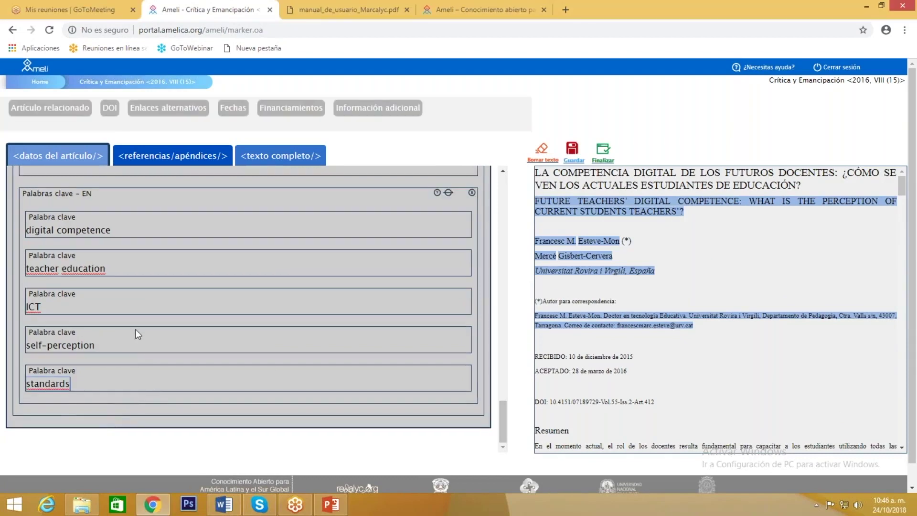
{"action": "left_click", "coordinate": [143, 330]}
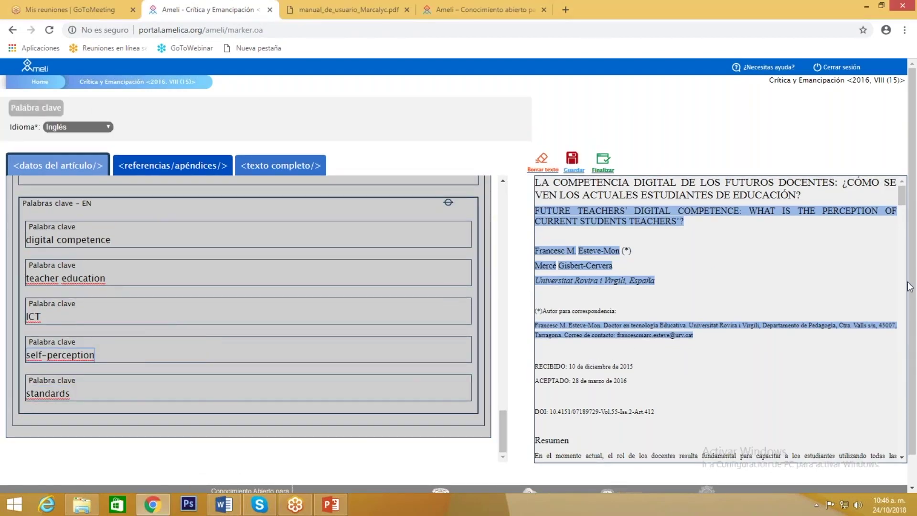
{"action": "left_click", "coordinate": [868, 286]}
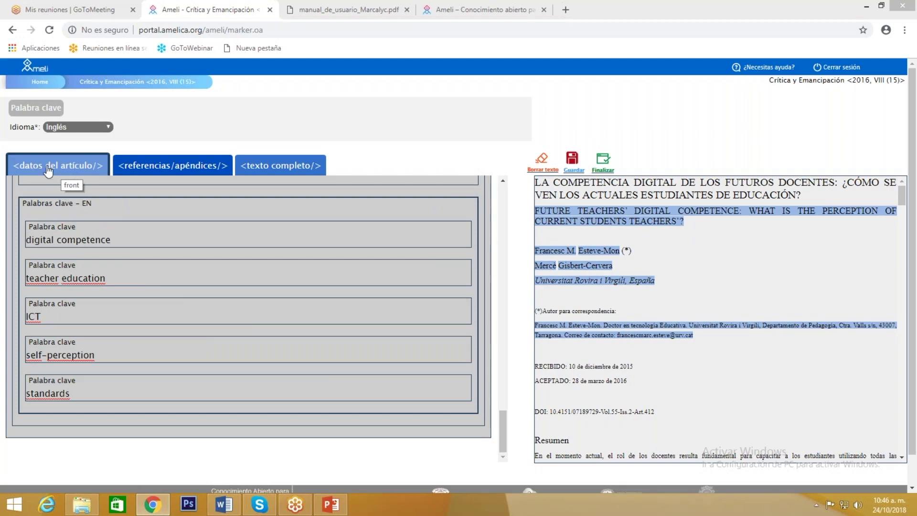
- Add a DOI element to the article data and complete its link with 10.4151/07189729-Vol.55-Iss.2-Art.412 from the article text
{"action": "left_click", "coordinate": [74, 168]}
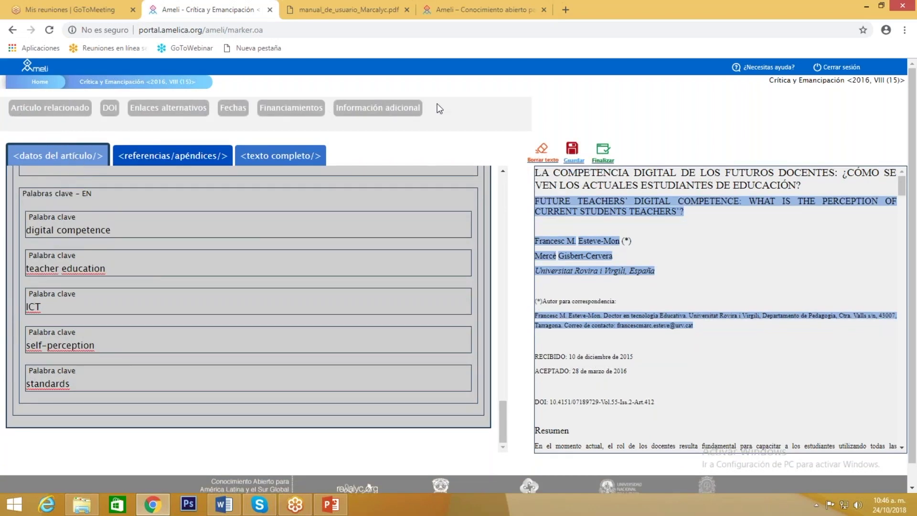
{"action": "mouse_move", "coordinate": [130, 220]}
{"action": "scroll", "coordinate": [271, 303], "scroll_direction": "up", "scroll_amount": 1}
{"action": "scroll", "coordinate": [271, 302], "scroll_direction": "down", "scroll_amount": 2}
{"action": "left_click", "coordinate": [111, 109]}
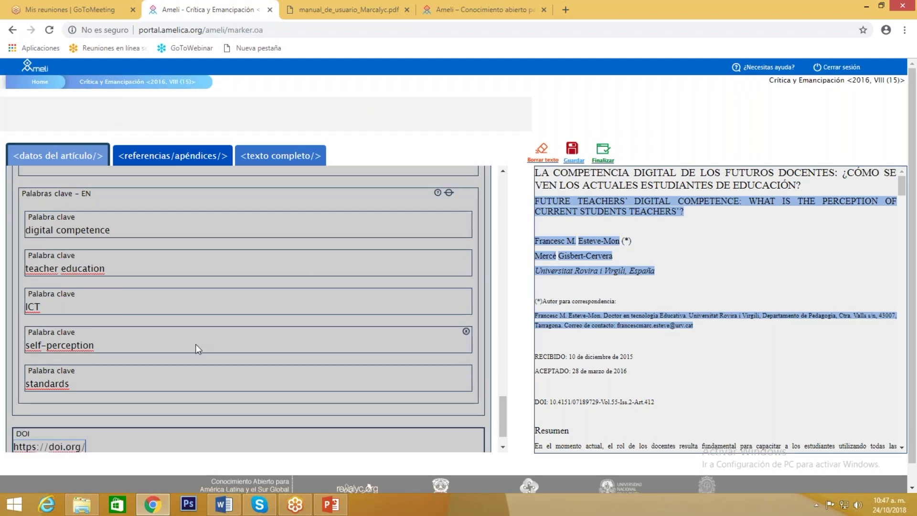
{"action": "scroll", "coordinate": [196, 344], "scroll_direction": "down", "scroll_amount": 2}
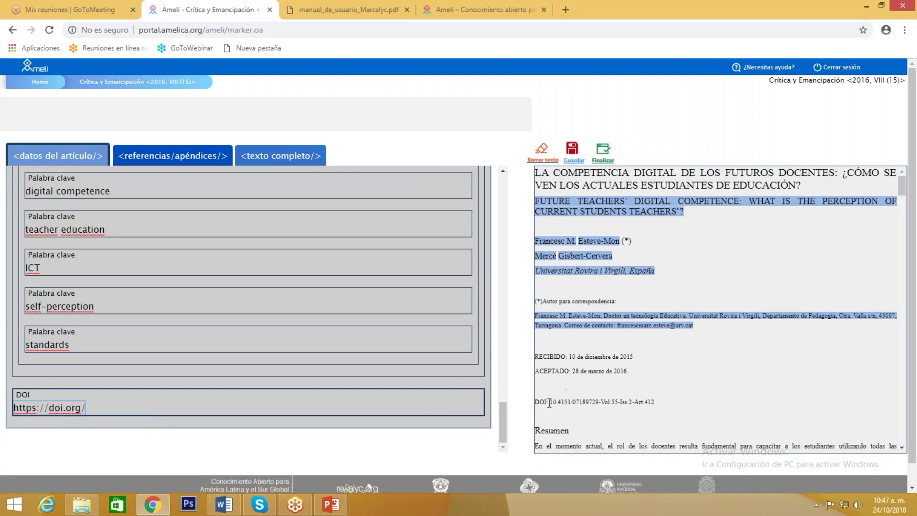
{"action": "left_click_drag", "start_coordinate": [549, 402], "coordinate": [656, 402]}
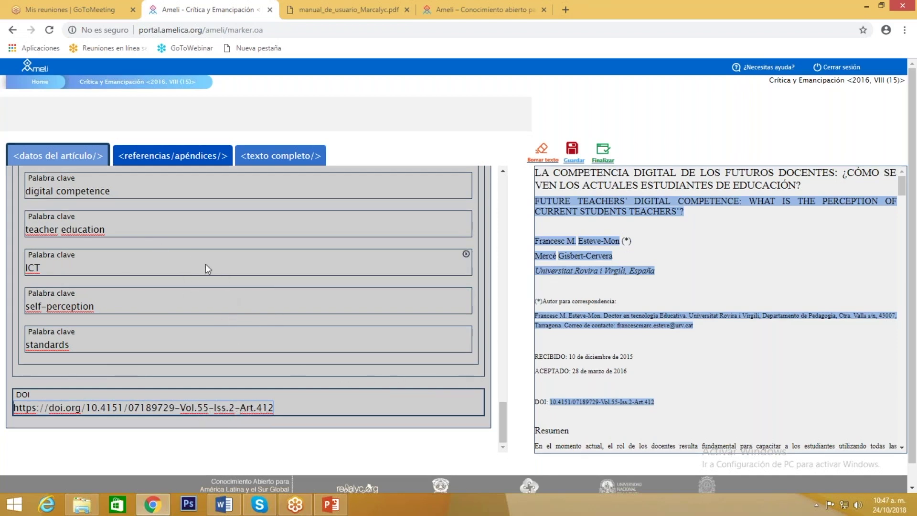
- Add a Fechas element to the article data and set its date type to Recibido
{"action": "left_click", "coordinate": [56, 156]}
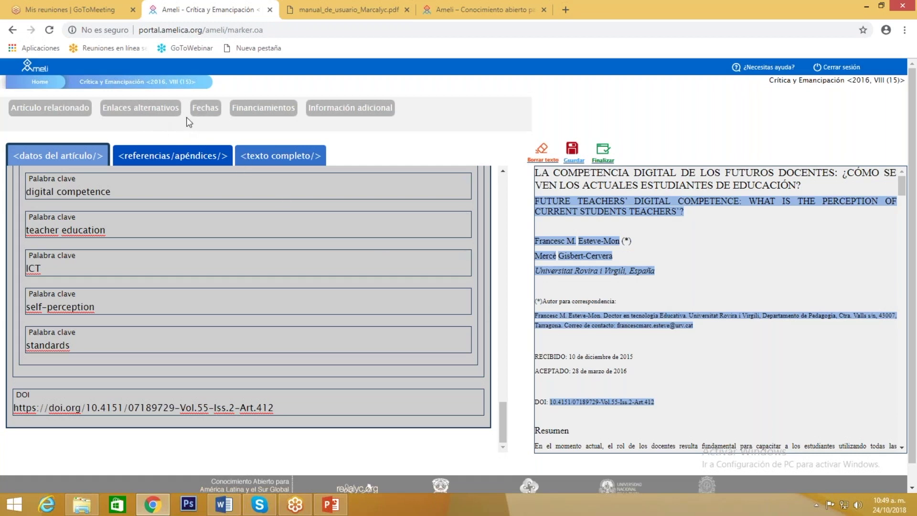
{"action": "left_click", "coordinate": [208, 113]}
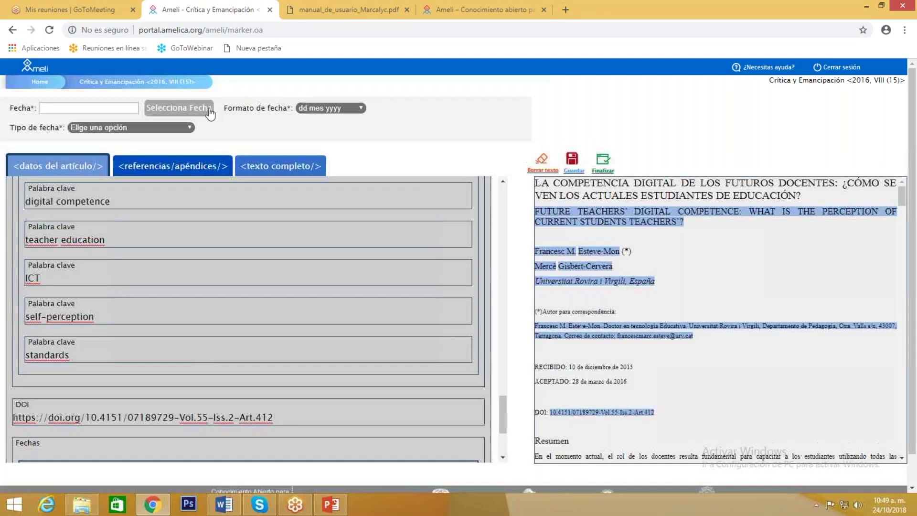
{"action": "scroll", "coordinate": [191, 362], "scroll_direction": "down", "scroll_amount": 3}
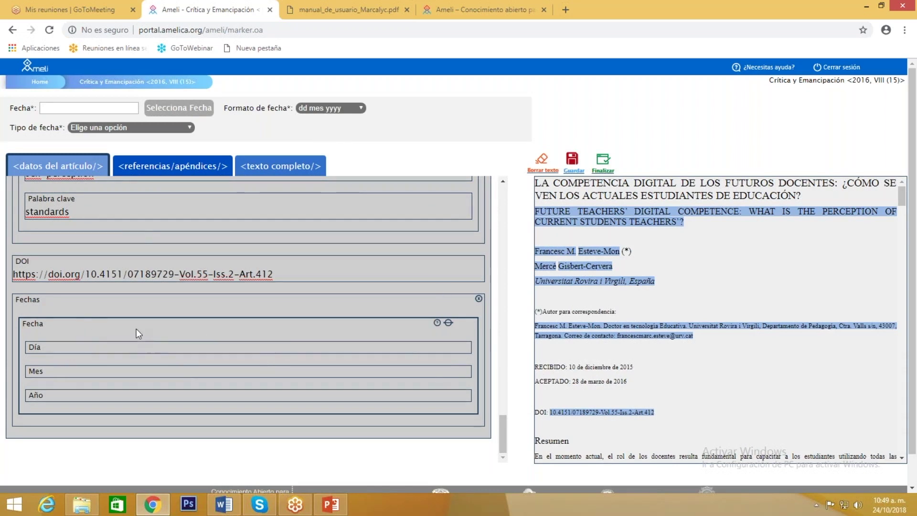
{"action": "left_click", "coordinate": [122, 128]}
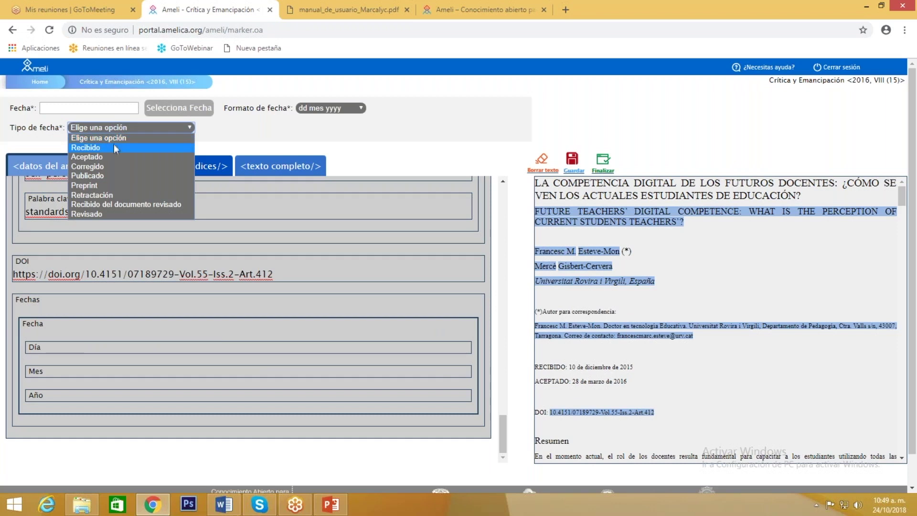
{"action": "left_click", "coordinate": [113, 148]}
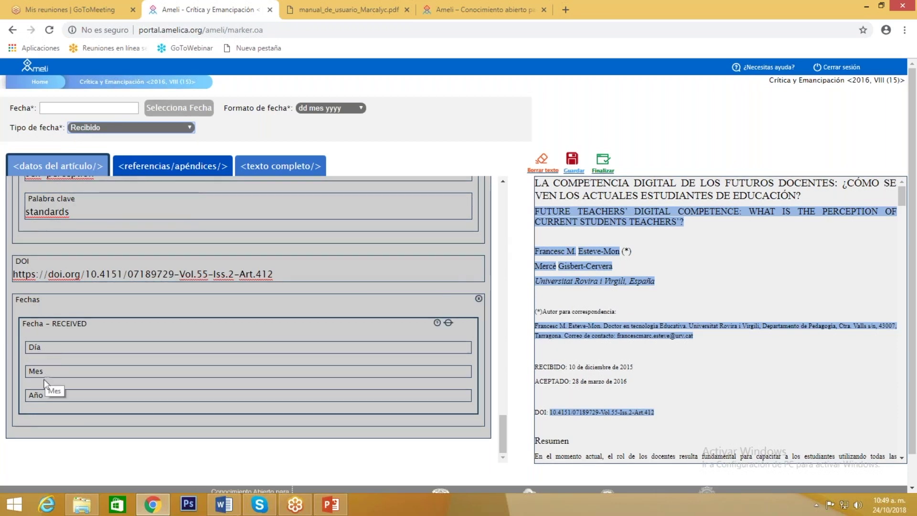
- Set the Recibido date to 10/12/2015 with the date format dd mes yyyy
{"action": "left_click", "coordinate": [188, 114]}
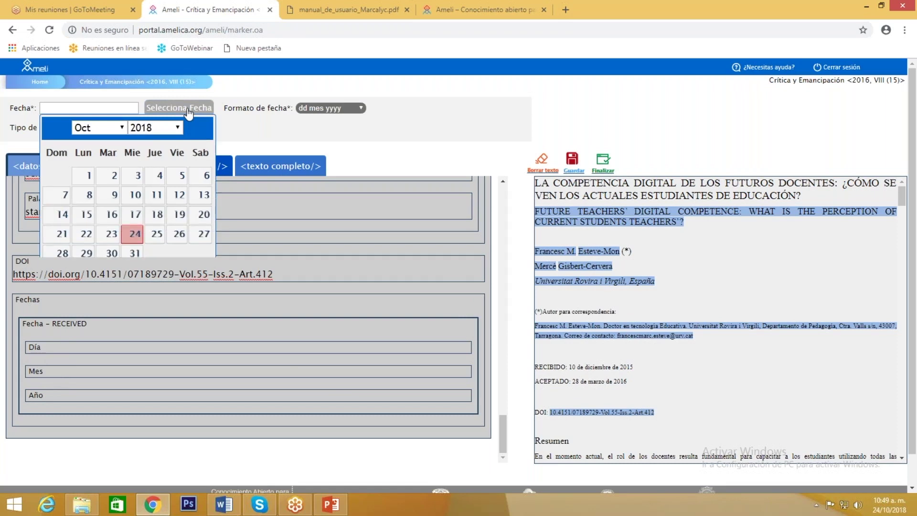
{"action": "left_click", "coordinate": [118, 130]}
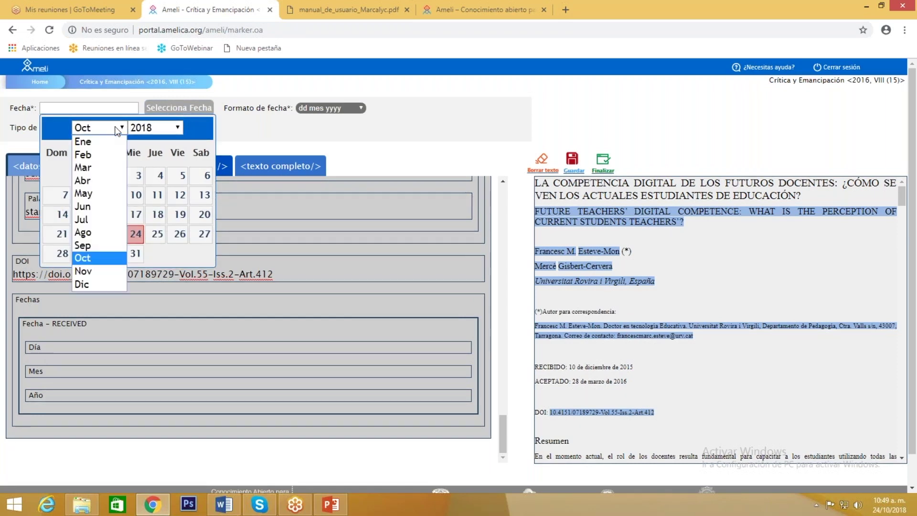
{"action": "left_click", "coordinate": [119, 284]}
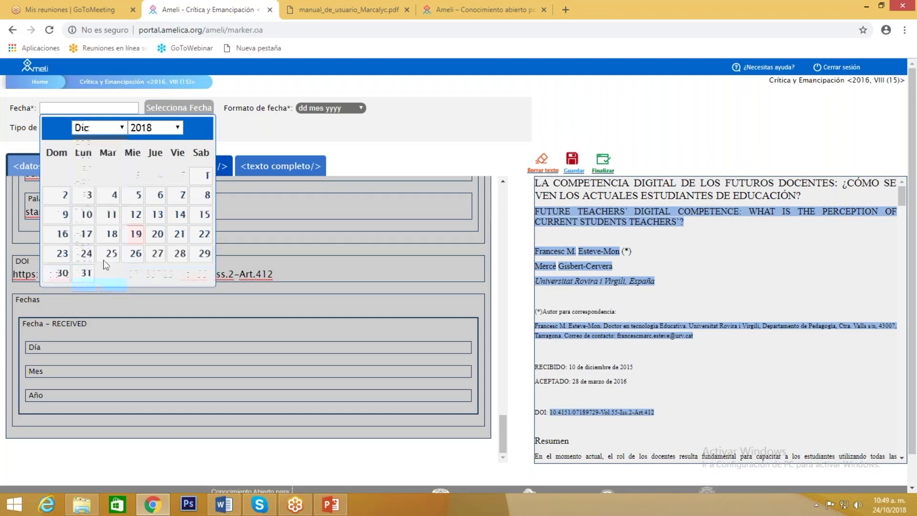
{"action": "left_click", "coordinate": [162, 128]}
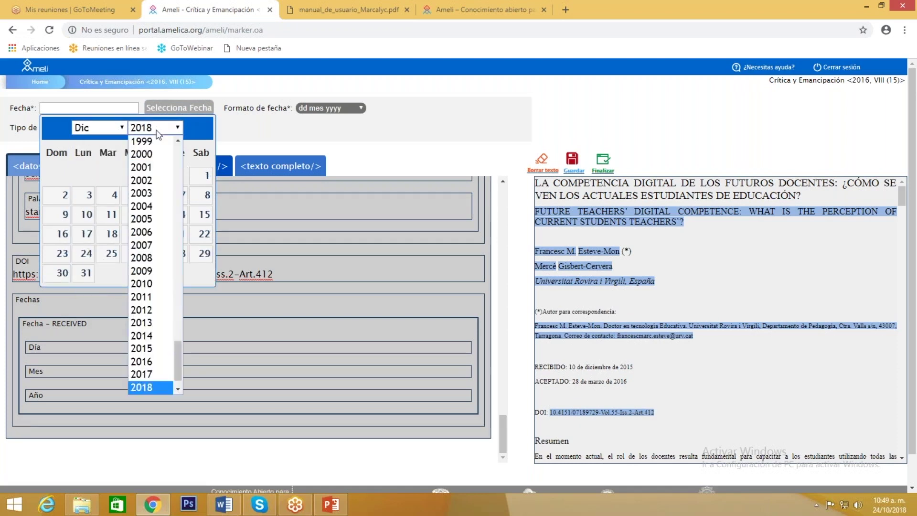
{"action": "left_click", "coordinate": [155, 348]}
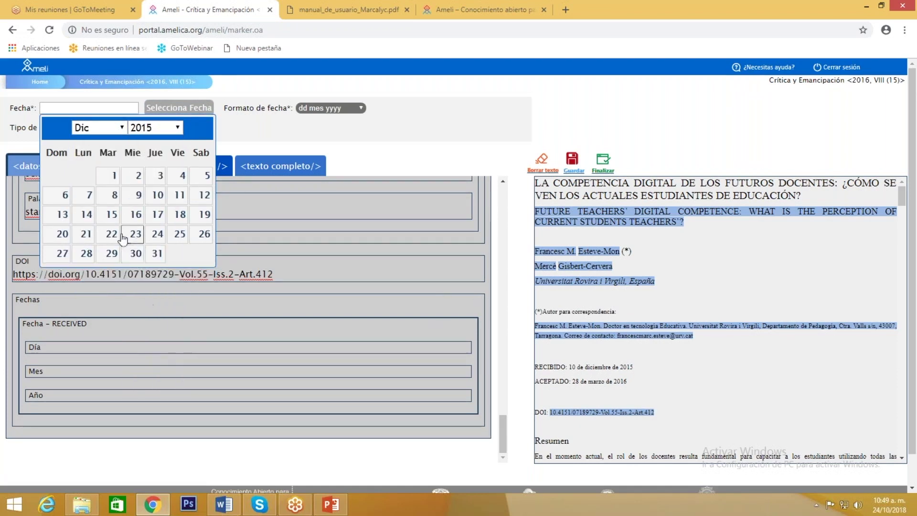
{"action": "left_click", "coordinate": [158, 197]}
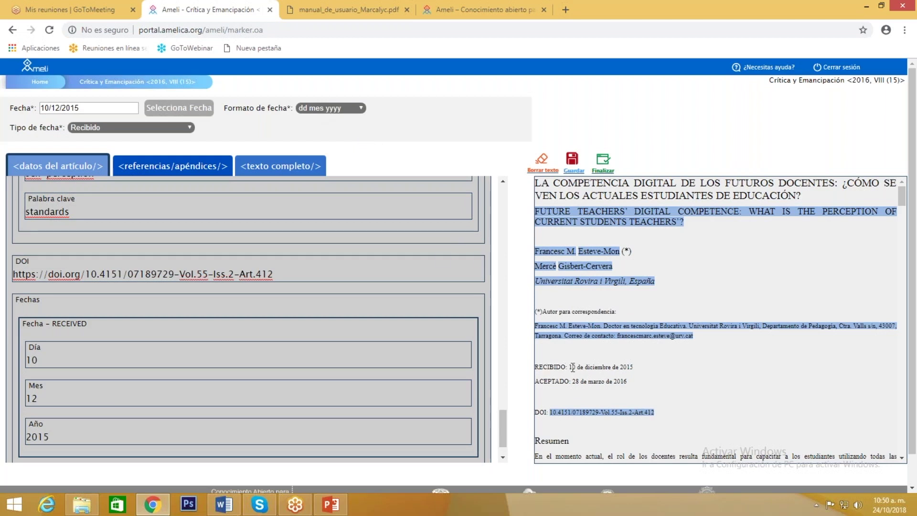
{"action": "left_click", "coordinate": [334, 110]}
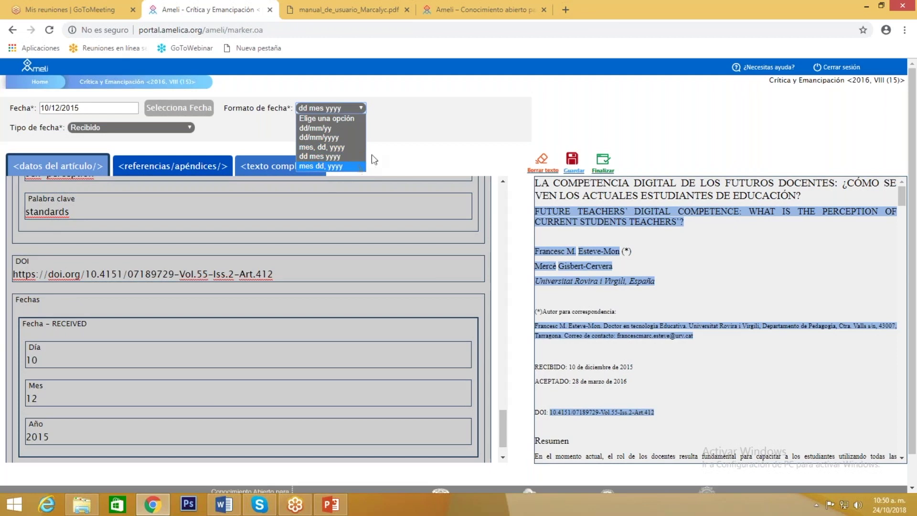
{"action": "left_click", "coordinate": [326, 155]}
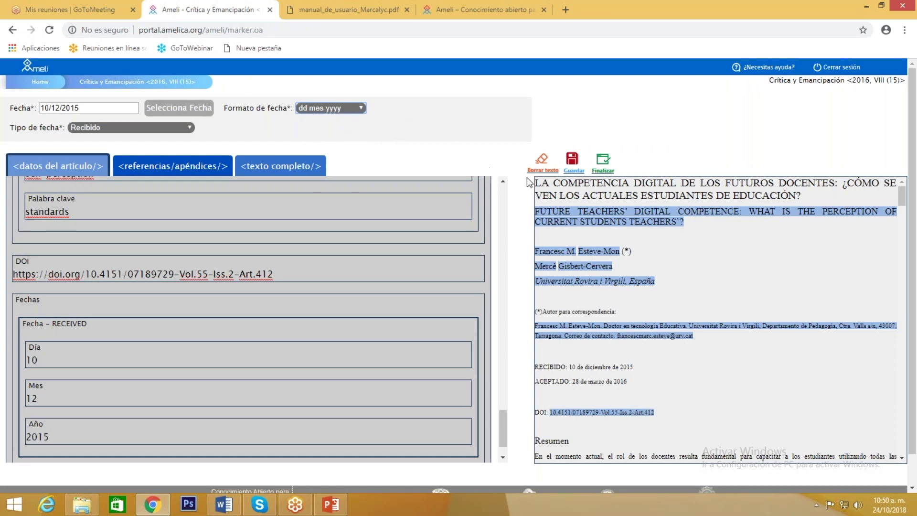
- Add a second Fecha element inside Fechas and set its date type to Aceptado
{"action": "scroll", "coordinate": [275, 288], "scroll_direction": "down", "scroll_amount": 1}
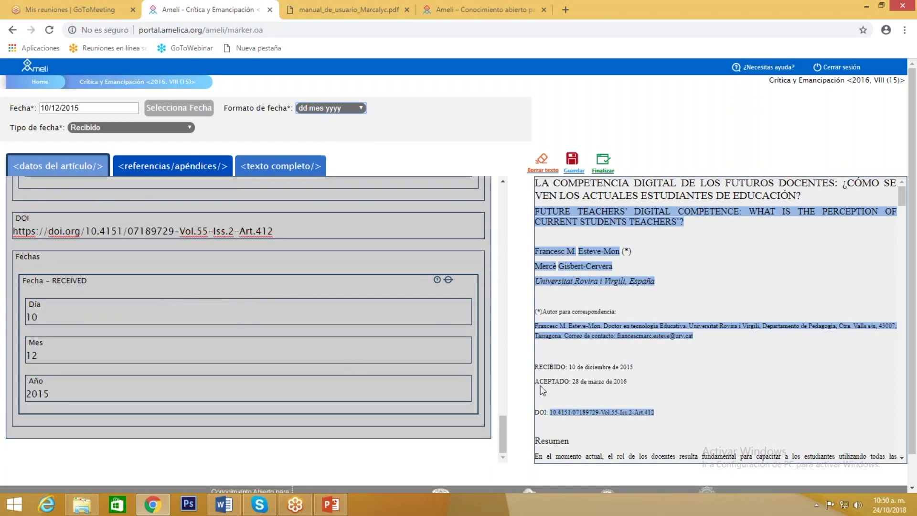
{"action": "left_click", "coordinate": [50, 261]}
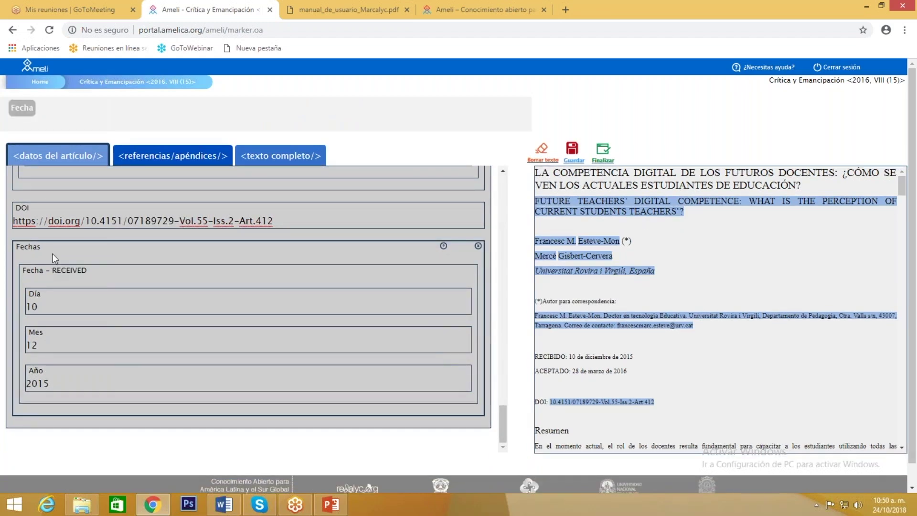
{"action": "left_click", "coordinate": [22, 108]}
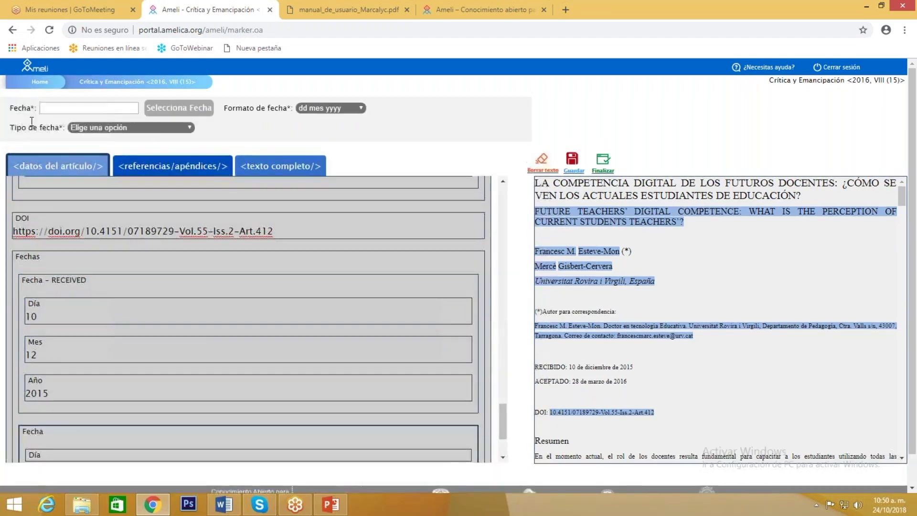
{"action": "scroll", "coordinate": [205, 393], "scroll_direction": "down", "scroll_amount": 3}
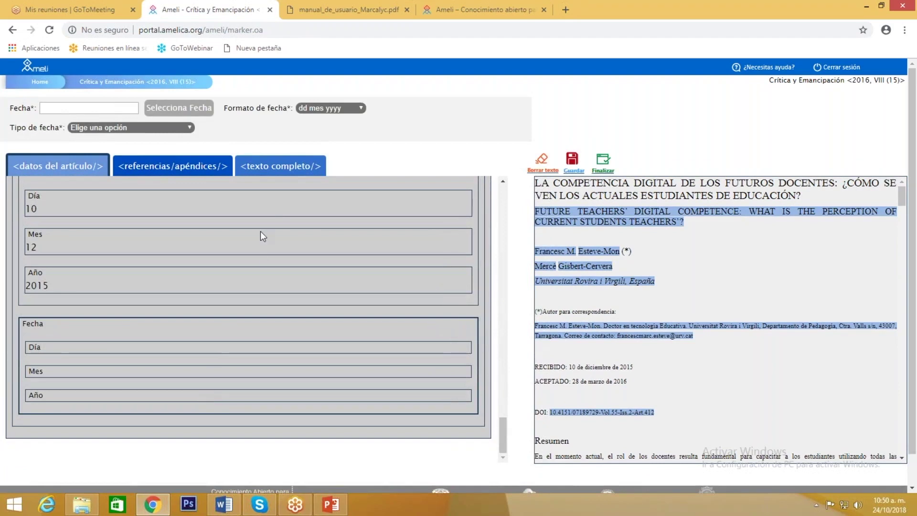
{"action": "left_click", "coordinate": [141, 128]}
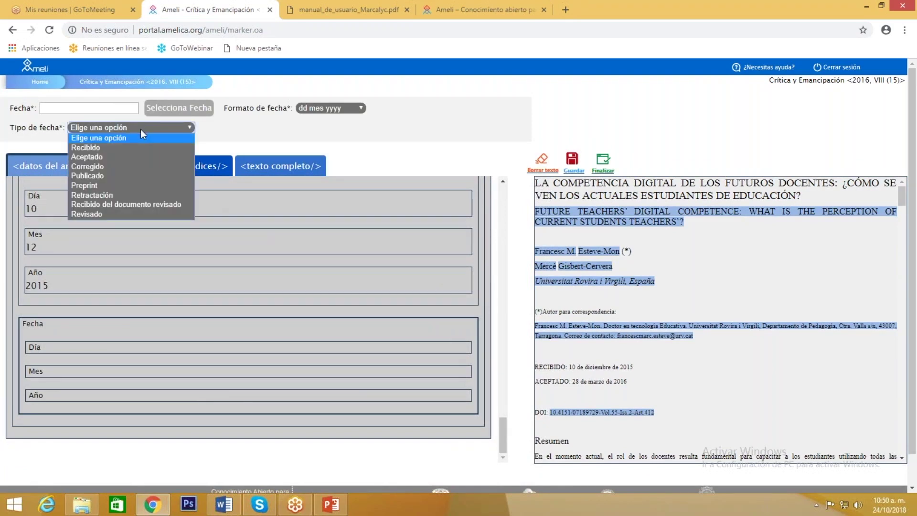
{"action": "left_click", "coordinate": [99, 157]}
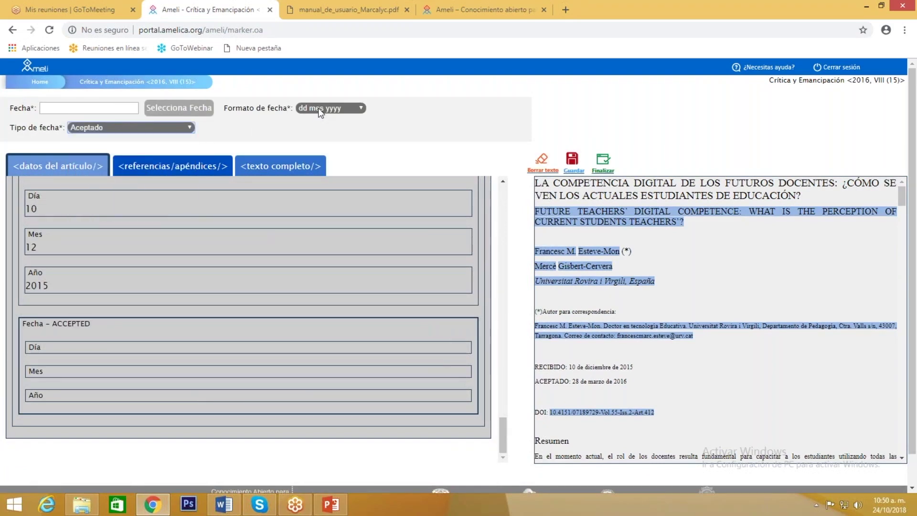
- Set the Aceptado date to 28/03/2016
{"action": "left_click", "coordinate": [187, 114]}
{"action": "left_click", "coordinate": [162, 127]}
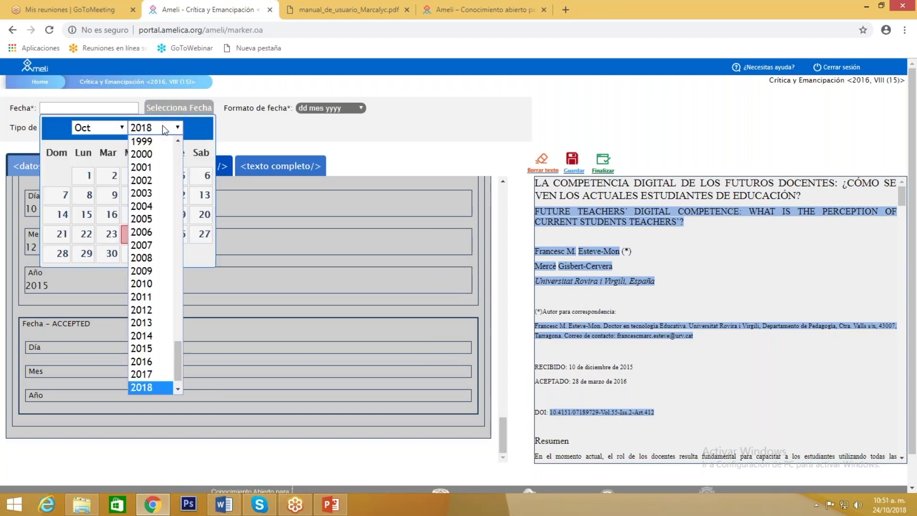
{"action": "left_click", "coordinate": [143, 362]}
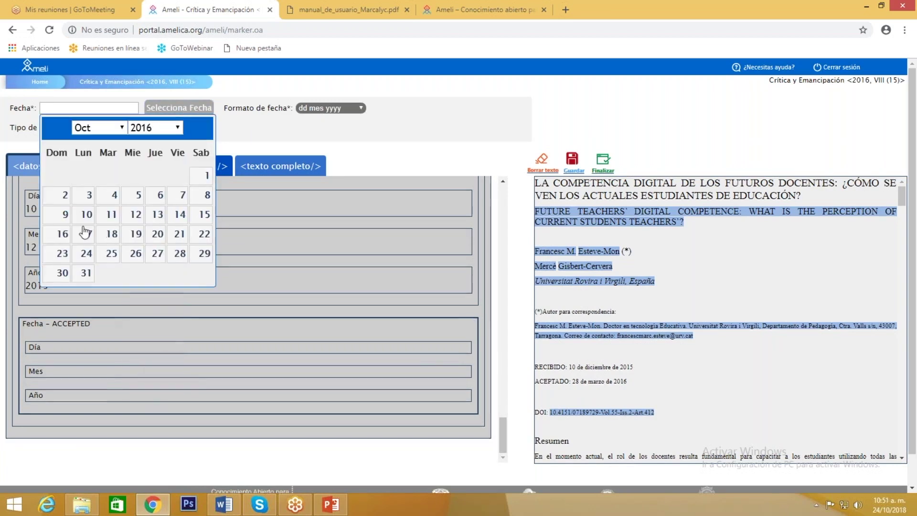
{"action": "left_click", "coordinate": [95, 127]}
{"action": "left_click", "coordinate": [101, 168]}
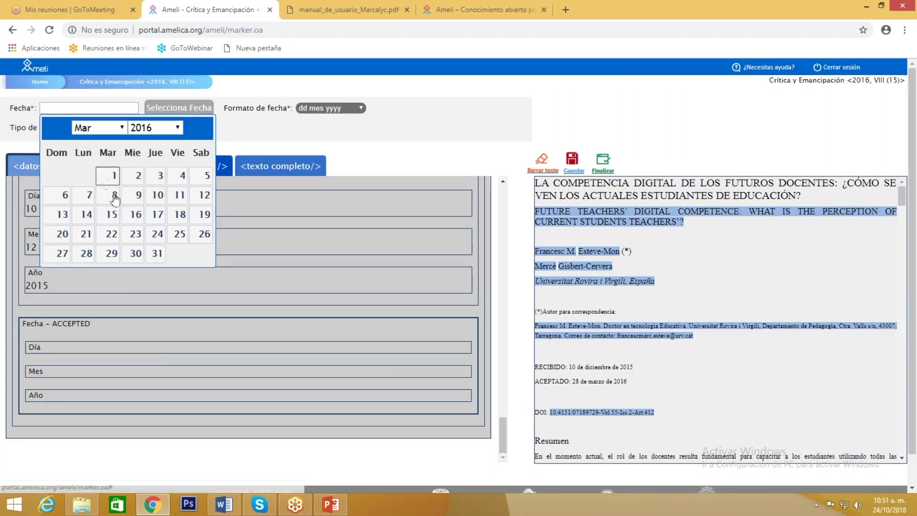
{"action": "left_click", "coordinate": [86, 253]}
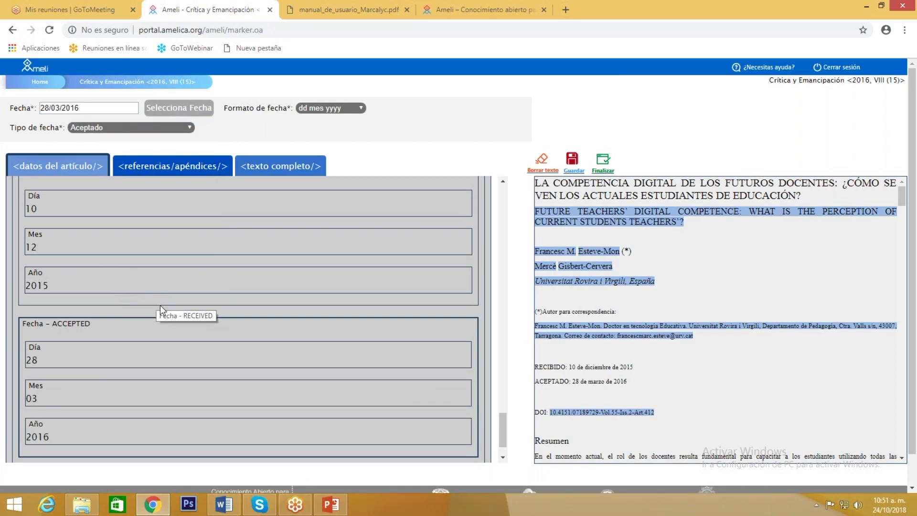
{"action": "scroll", "coordinate": [160, 308], "scroll_direction": "down", "scroll_amount": 2}
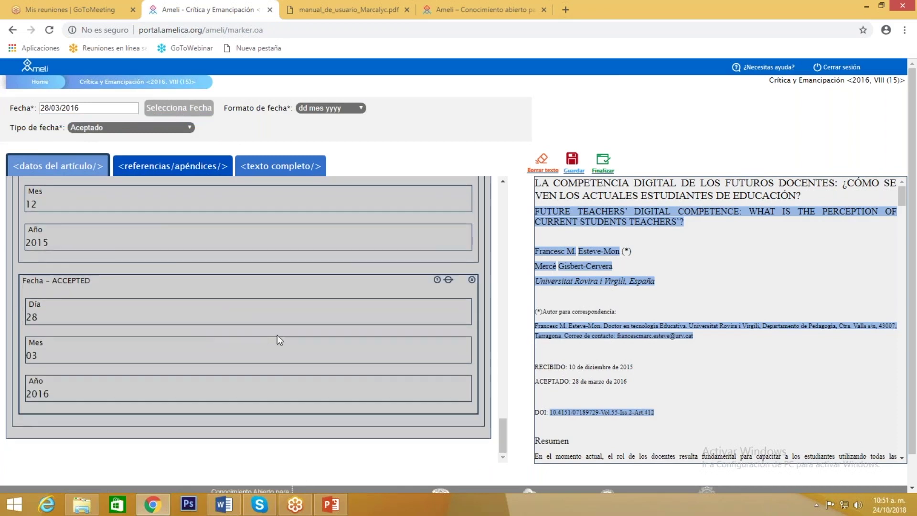
- Add a Financiamientos element to the article data and fill Fuente with Ministerio de Economía y Competitividad del Gobierno de España from the Agradecimientos
{"action": "left_click", "coordinate": [54, 172]}
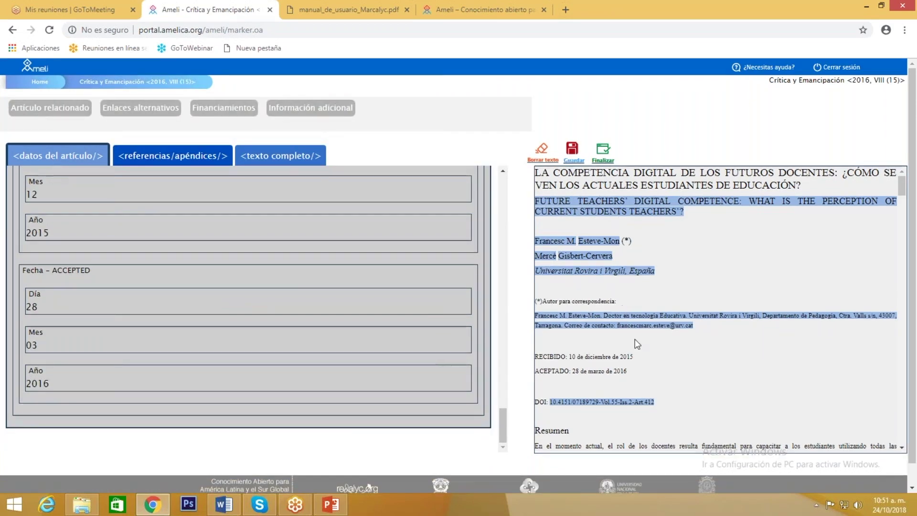
{"action": "scroll", "coordinate": [626, 335], "scroll_direction": "down", "scroll_amount": 3}
{"action": "scroll", "coordinate": [638, 362], "scroll_direction": "down", "scroll_amount": 12}
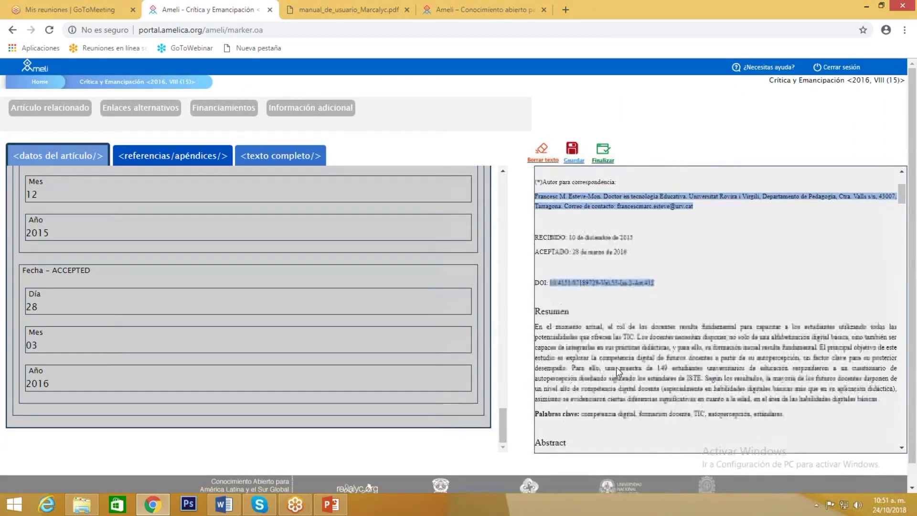
{"action": "scroll", "coordinate": [624, 349], "scroll_direction": "up", "scroll_amount": 15}
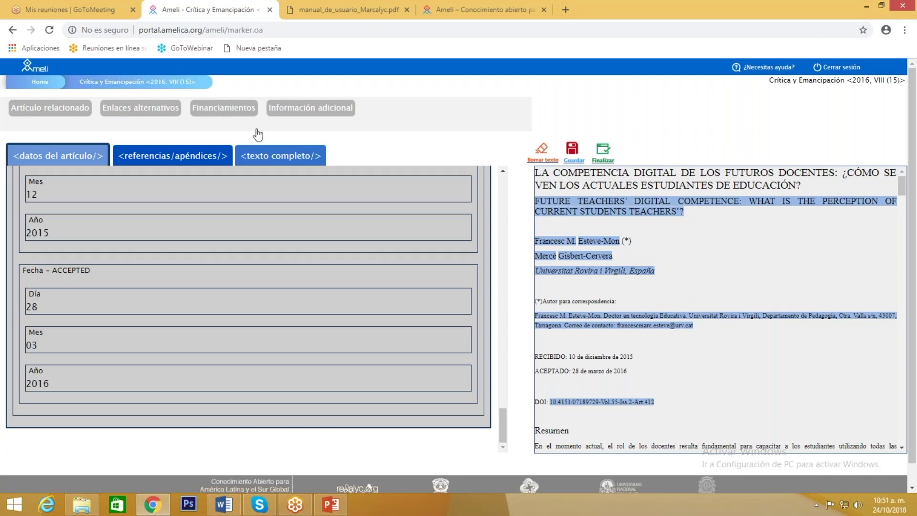
{"action": "scroll", "coordinate": [732, 285], "scroll_direction": "down", "scroll_amount": 10}
{"action": "scroll", "coordinate": [761, 297], "scroll_direction": "down", "scroll_amount": 20}
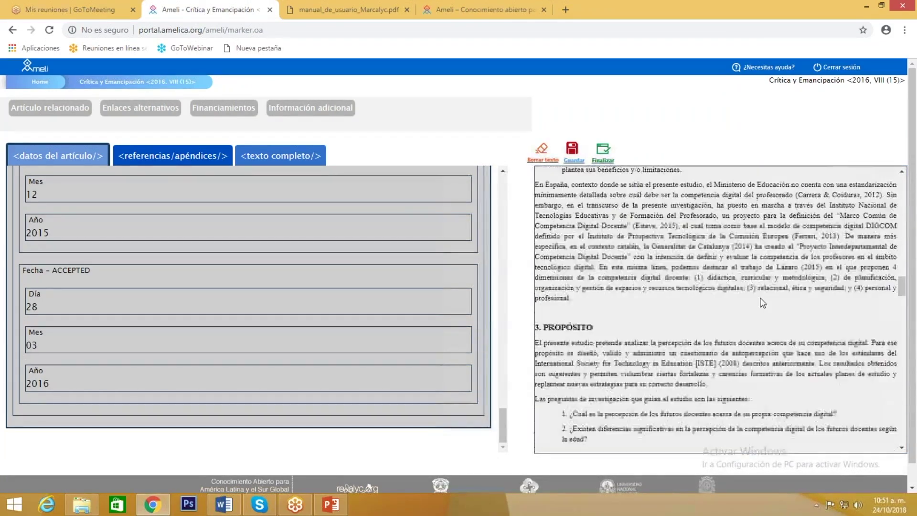
{"action": "scroll", "coordinate": [761, 297], "scroll_direction": "down", "scroll_amount": 15}
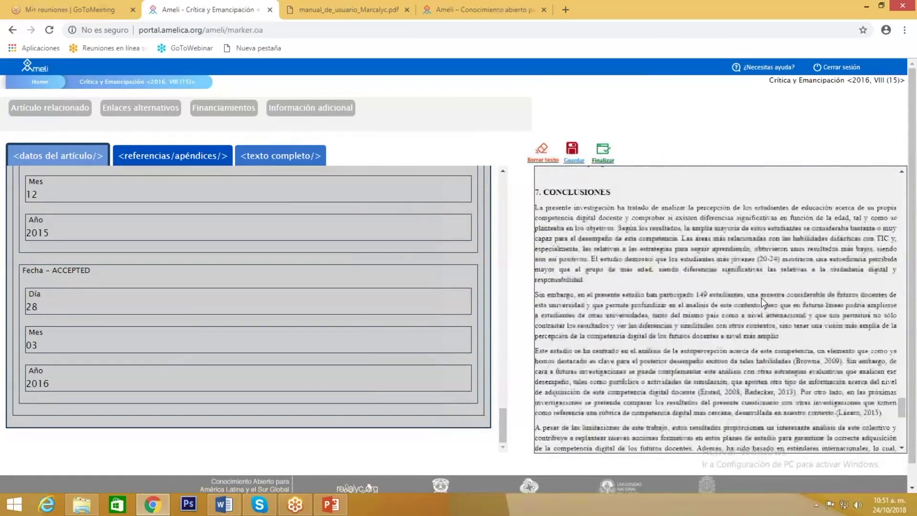
{"action": "scroll", "coordinate": [763, 302], "scroll_direction": "up", "scroll_amount": 2}
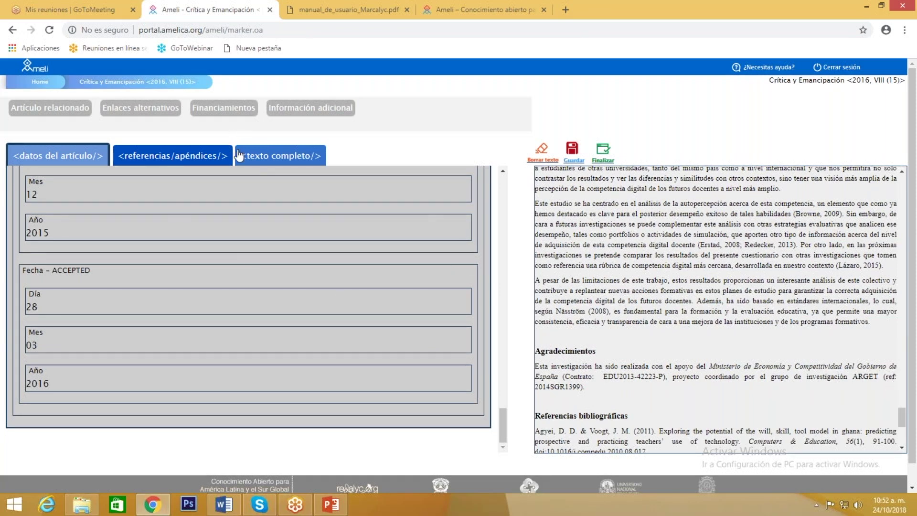
{"action": "left_click", "coordinate": [226, 110]}
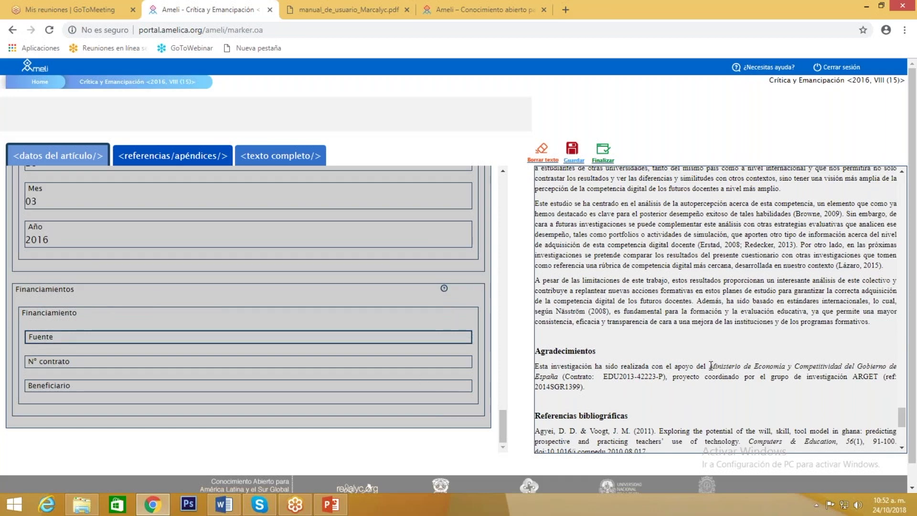
{"action": "left_click_drag", "start_coordinate": [711, 366], "coordinate": [559, 380]}
- Fill Nº contrato with EDU2013-42223-P and Beneficiario with "proyecto coordinado por el grupo de investigación ARGET (ref: 2014SGR1399)" from the Agradecimientos
{"action": "left_click", "coordinate": [132, 376]}
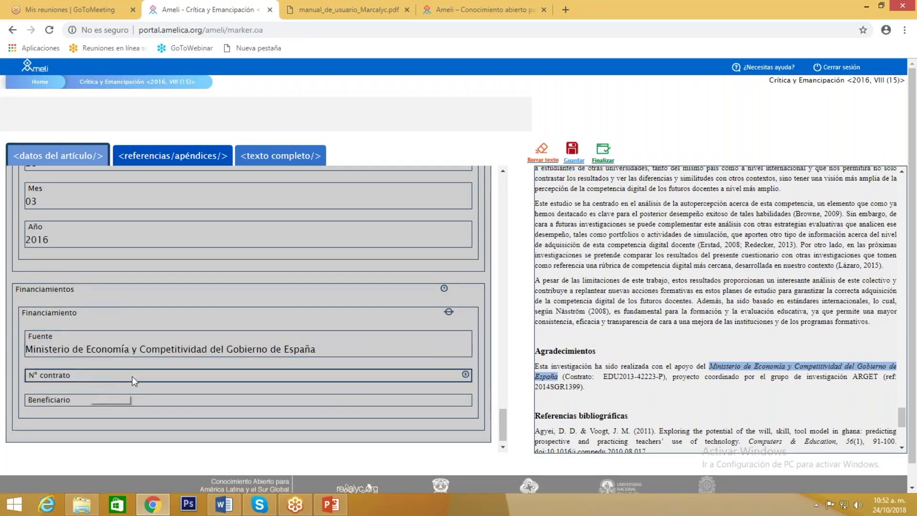
{"action": "left_click_drag", "start_coordinate": [603, 376], "coordinate": [664, 377]}
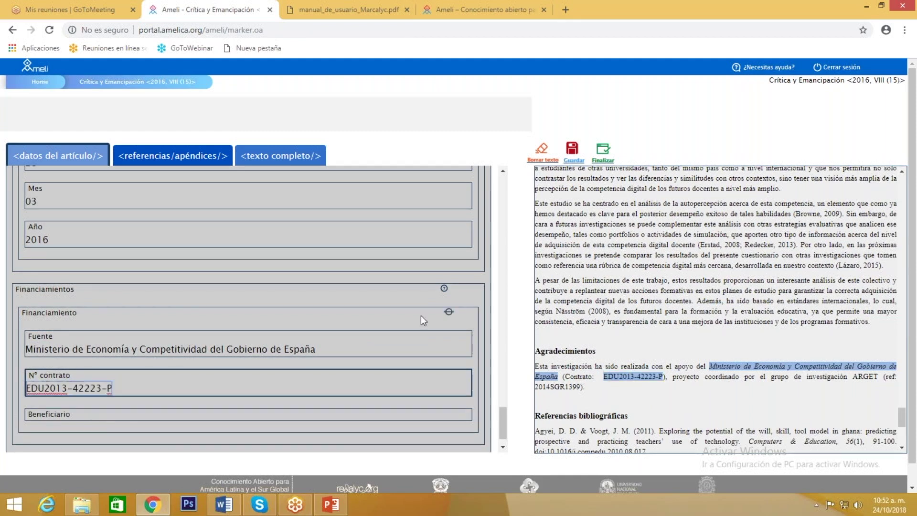
{"action": "left_click", "coordinate": [73, 412]}
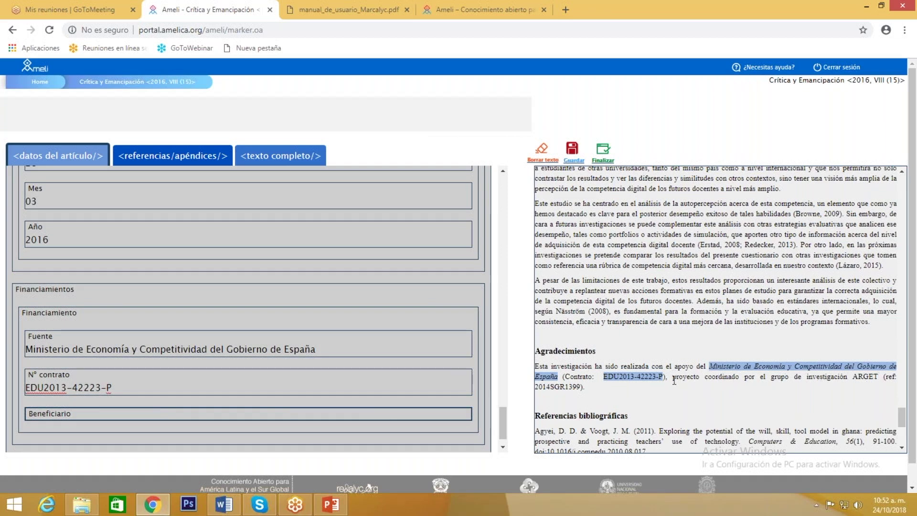
{"action": "left_click_drag", "start_coordinate": [673, 376], "coordinate": [878, 376]}
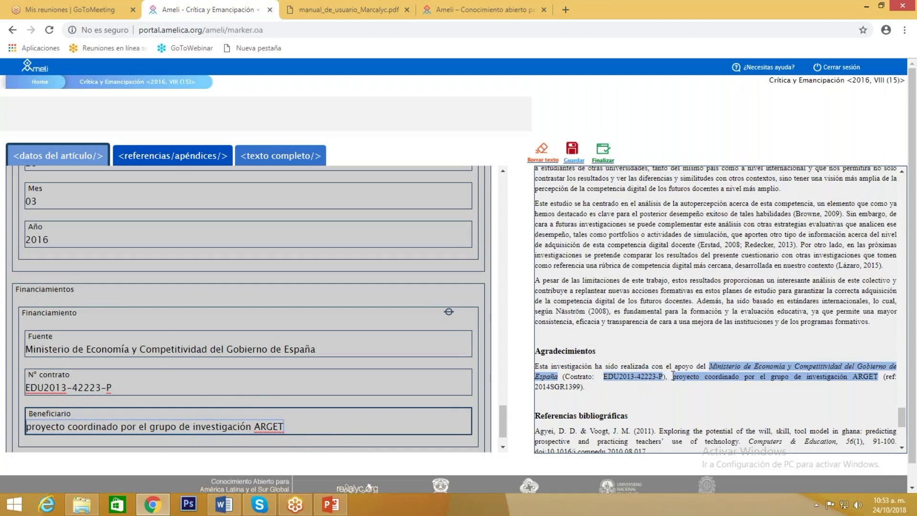
{"action": "left_click_drag", "start_coordinate": [673, 376], "coordinate": [585, 386]}
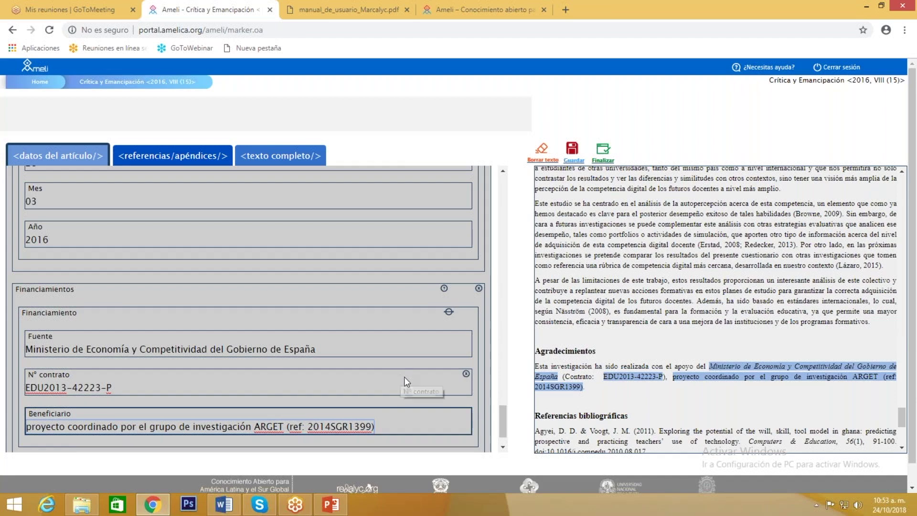
- Set the funding type of the Financiamiento element to Contrato
{"action": "left_click", "coordinate": [61, 315]}
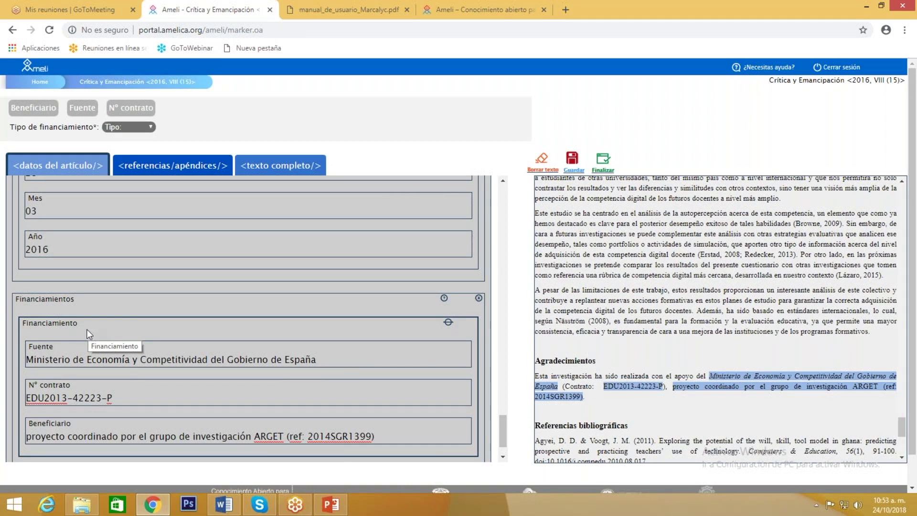
{"action": "left_click", "coordinate": [123, 128]}
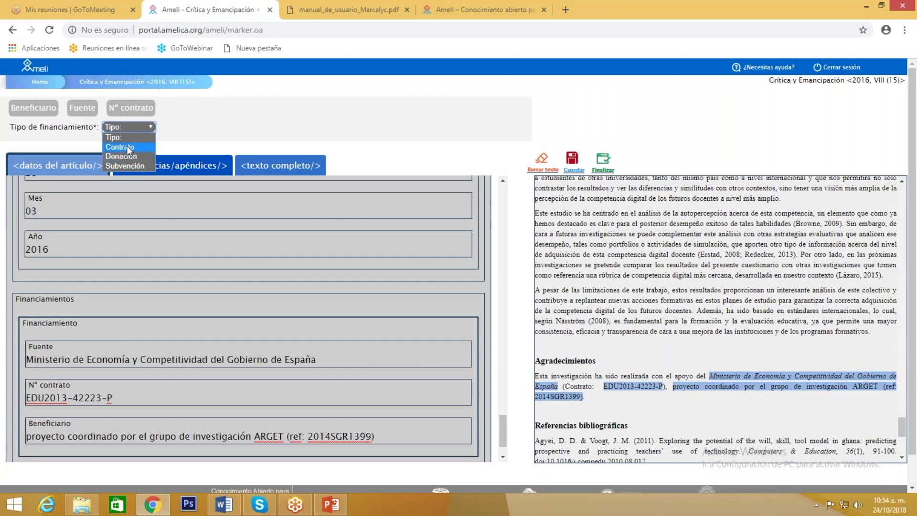
{"action": "left_click", "coordinate": [127, 146]}
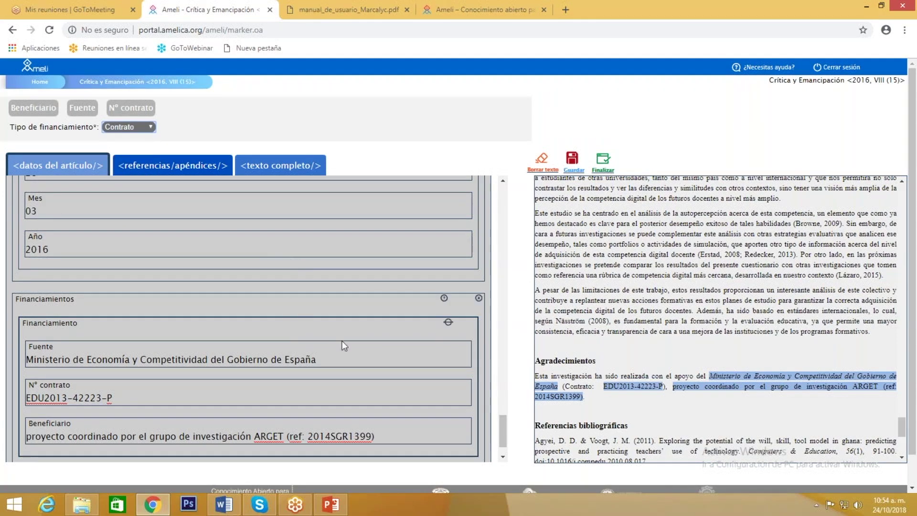
{"action": "scroll", "coordinate": [371, 353], "scroll_direction": "down", "scroll_amount": 1}
{"action": "scroll", "coordinate": [371, 356], "scroll_direction": "down", "scroll_amount": 1}
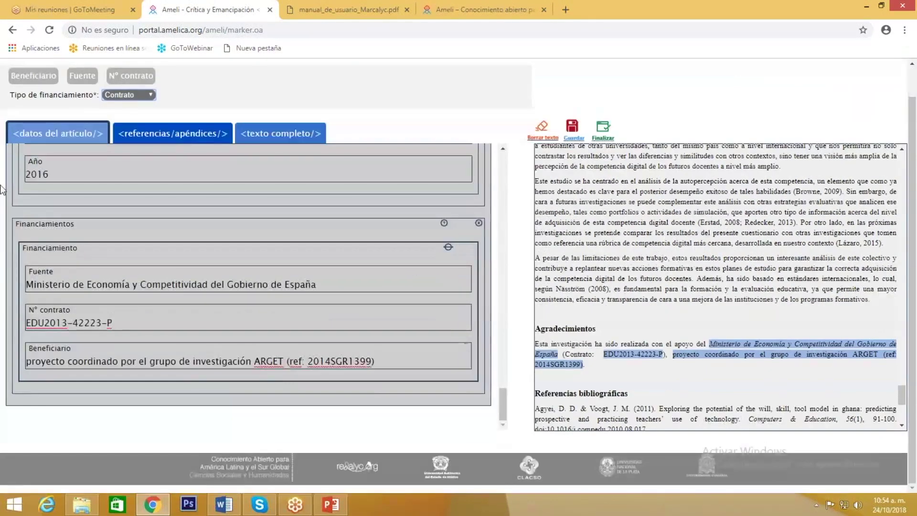
- Try an Información adicional element in the article data with Nombre set to "Cómo citar", and remove the element again
{"action": "left_click", "coordinate": [59, 135]}
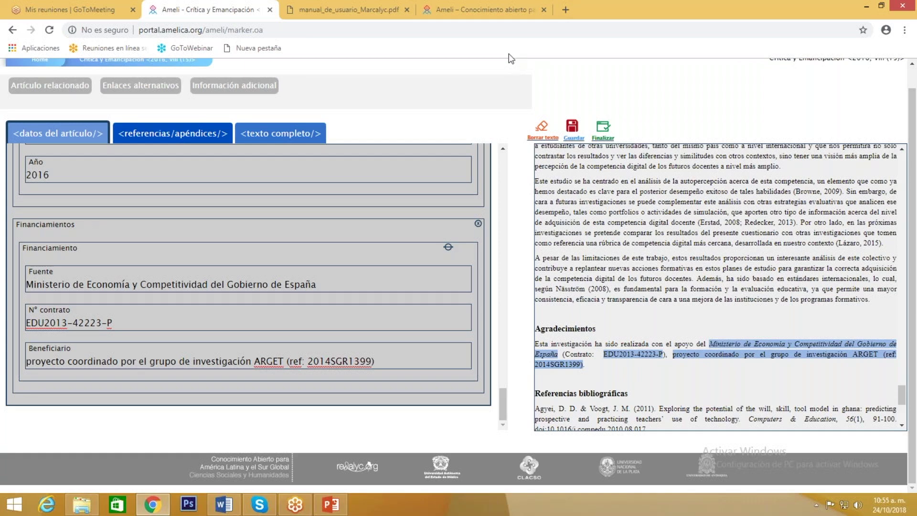
{"action": "left_click", "coordinate": [230, 89]}
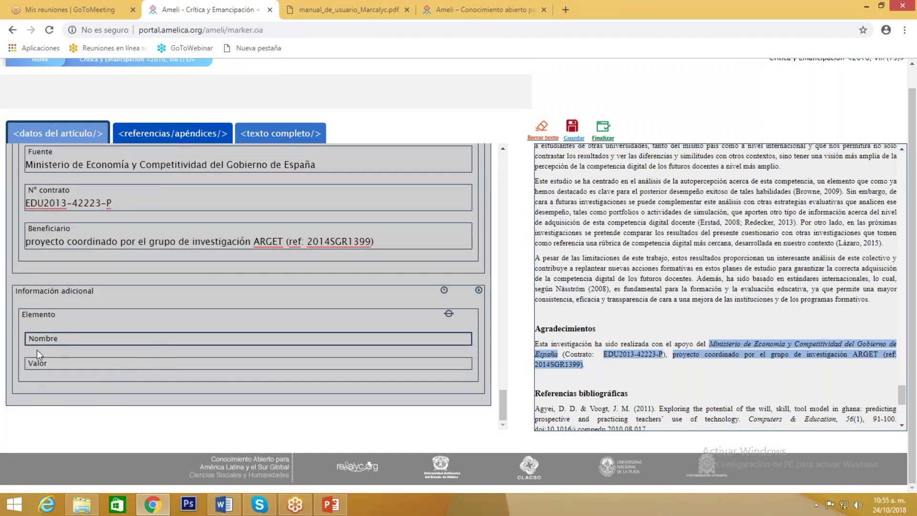
{"action": "type", "text": "C"}
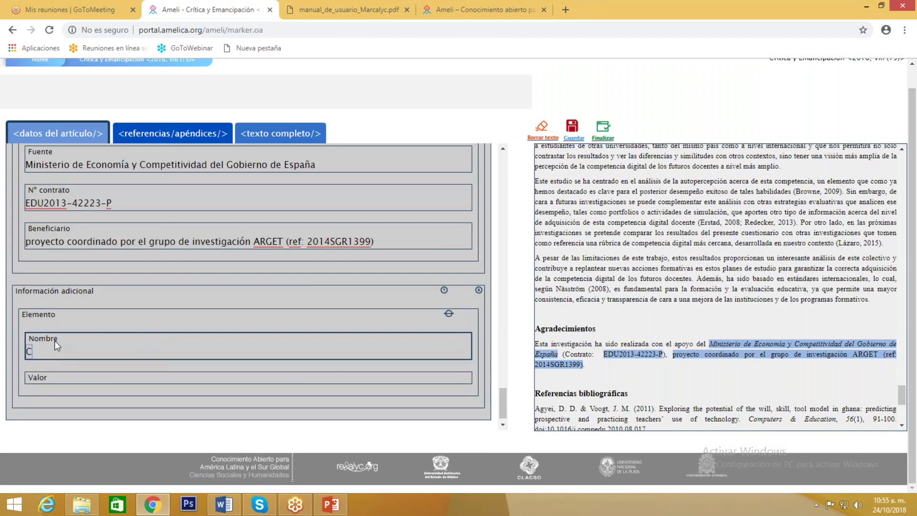
{"action": "type", "text": "ómo citar"}
{"action": "left_click", "coordinate": [50, 375]}
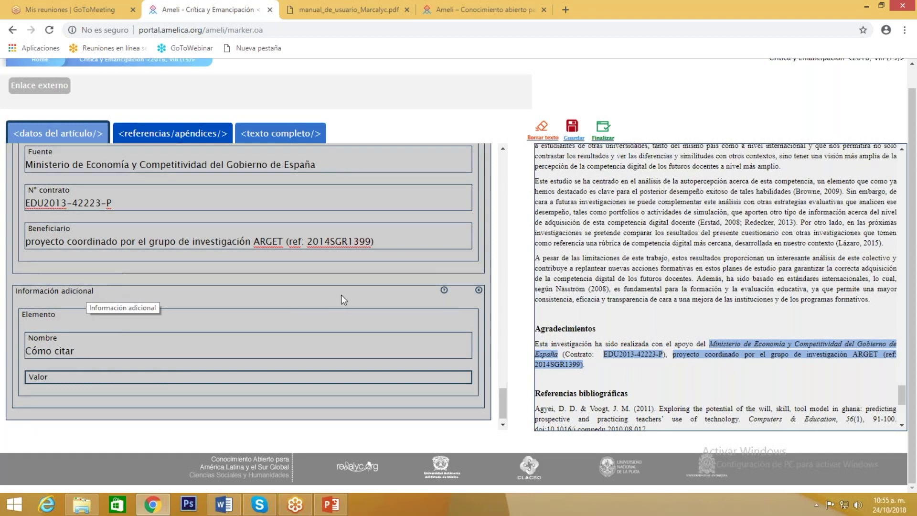
{"action": "left_click", "coordinate": [479, 290]}
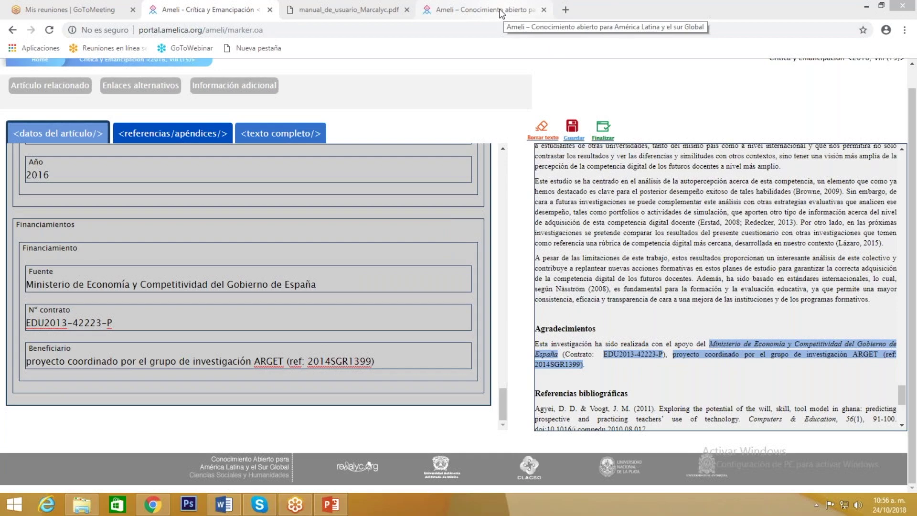
- Add a new Información adicional element and copy the "Se trata de una nueva configuración de estrategias" paragraph from the Ameli home page
{"action": "left_click", "coordinate": [237, 86]}
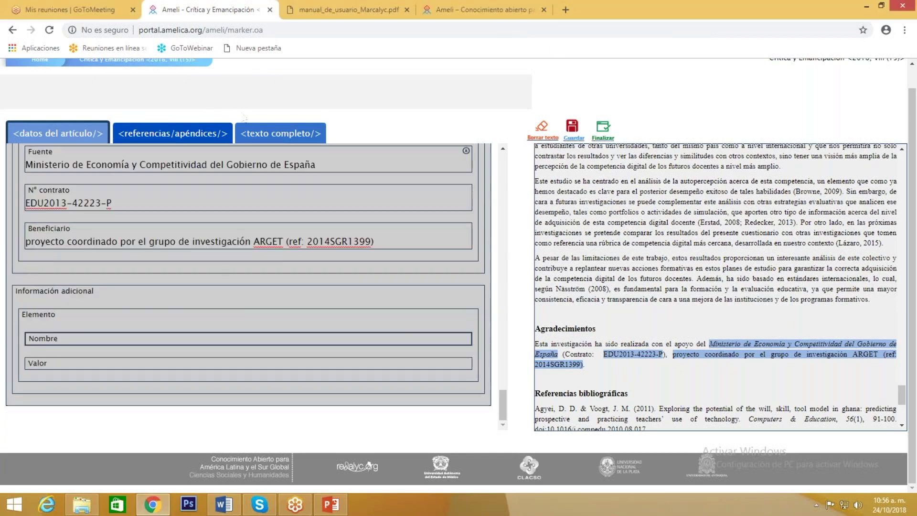
{"action": "left_click", "coordinate": [483, 8]}
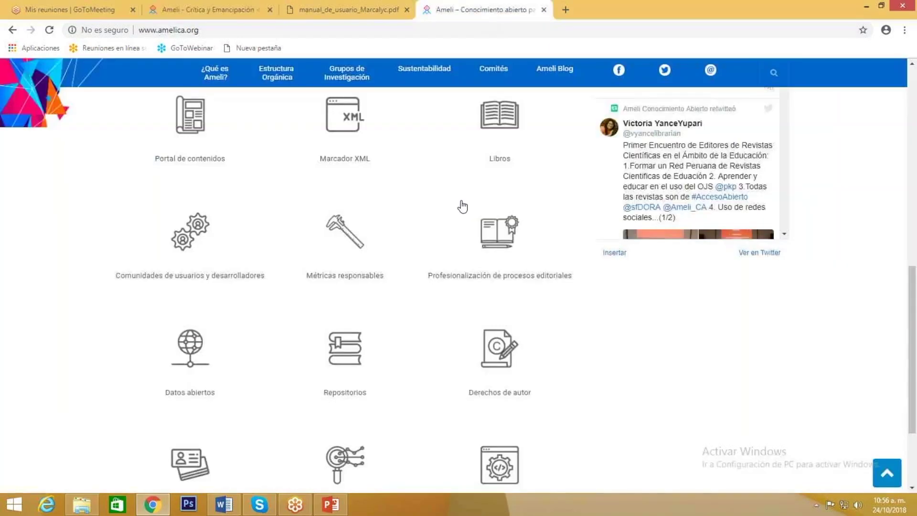
{"action": "scroll", "coordinate": [418, 178], "scroll_direction": "up", "scroll_amount": 5}
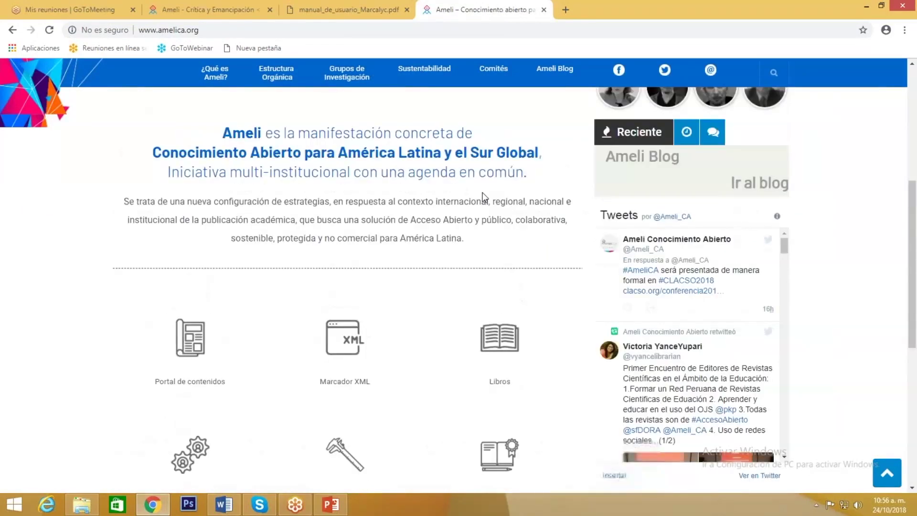
{"action": "scroll", "coordinate": [483, 196], "scroll_direction": "up", "scroll_amount": 3}
{"action": "left_click_drag", "start_coordinate": [123, 380], "coordinate": [468, 426]}
{"action": "key", "text": "ctrl+c"}
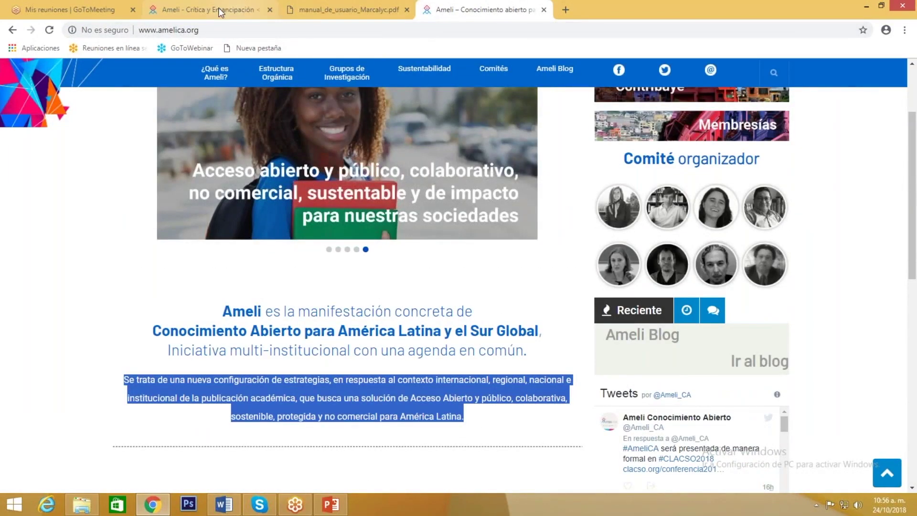
- Return to the marker page, paste the copied Ameli paragraph into Valor of the Información adicional element, and remove that element
{"action": "left_click", "coordinate": [137, 10]}
{"action": "left_click", "coordinate": [179, 13]}
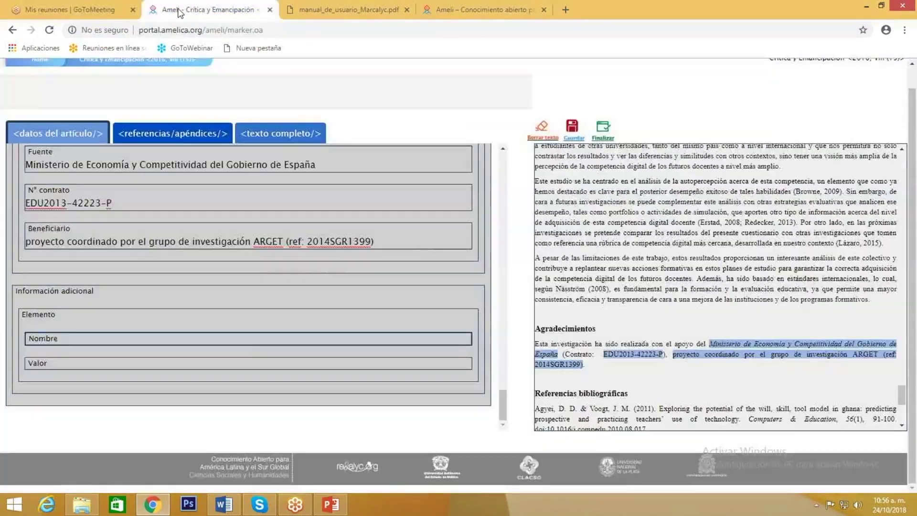
{"action": "left_click", "coordinate": [48, 364]}
{"action": "key", "text": "ctrl+v"}
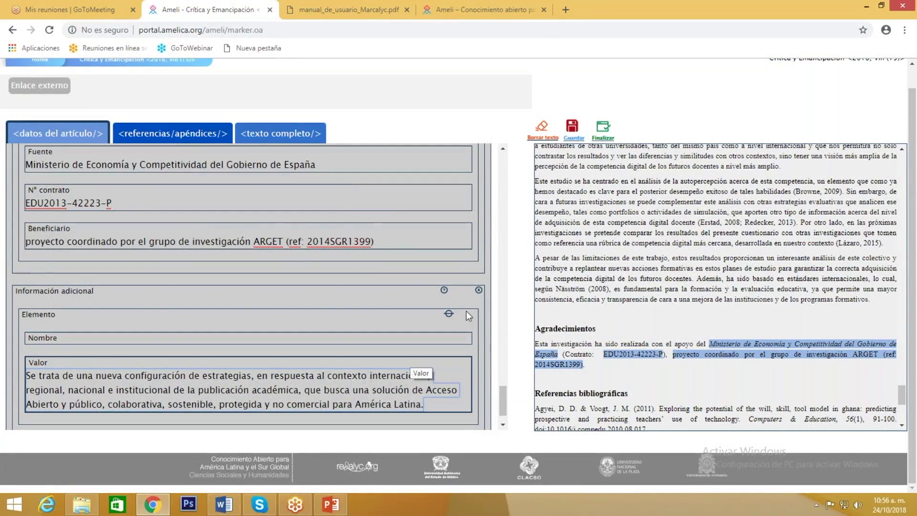
{"action": "left_click", "coordinate": [478, 290]}
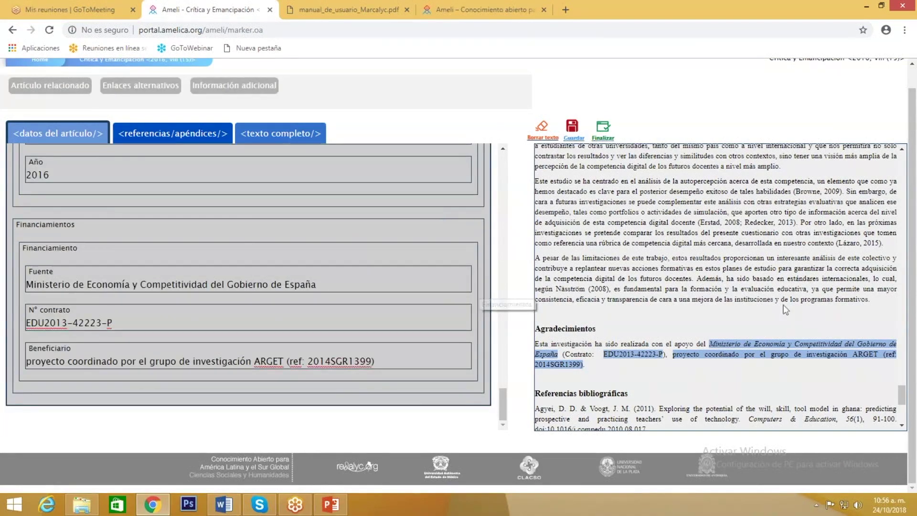